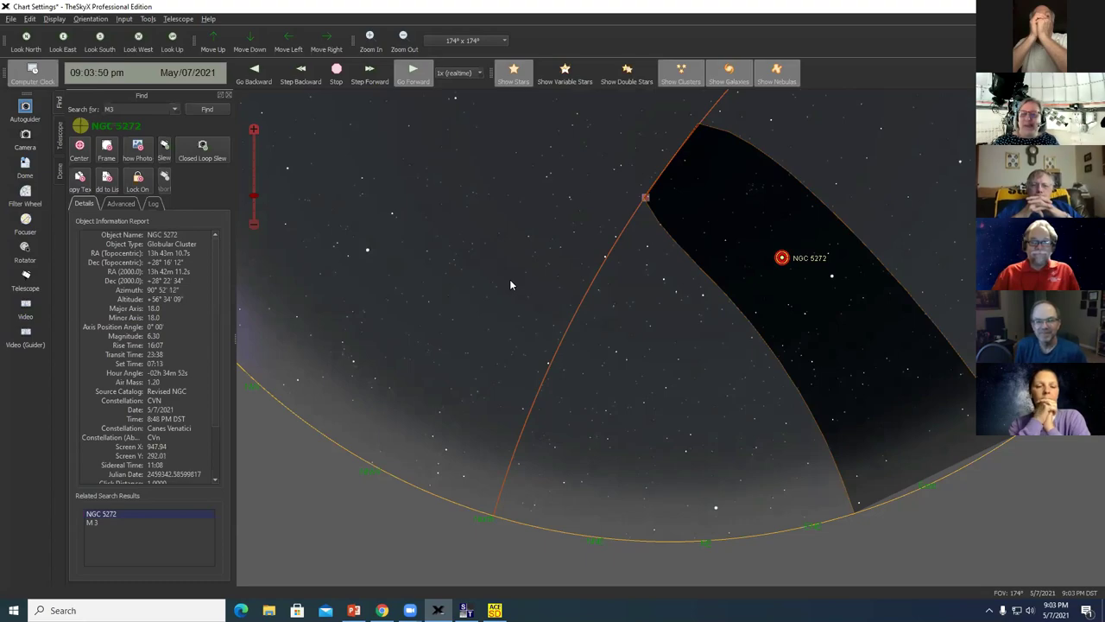
Step: Examine the sky chart around NGC 5272, from the wide horizon view to the telescope camera's field-of-view frame
scroll(632, 387, "down", 2)
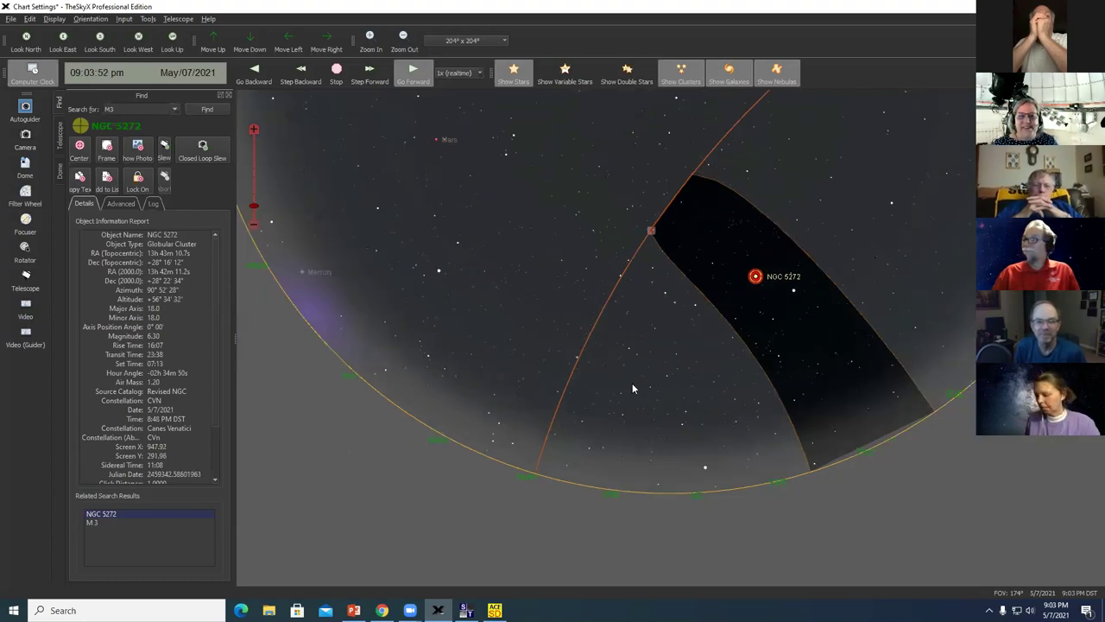
mouse_move(649, 363)
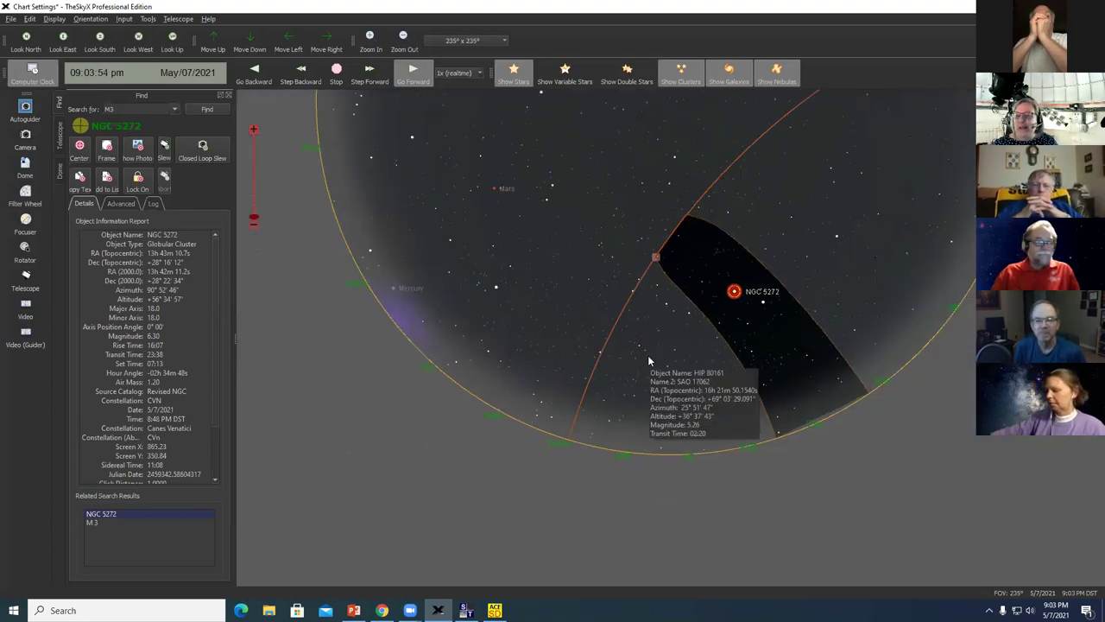
scroll(649, 361, "up", 3)
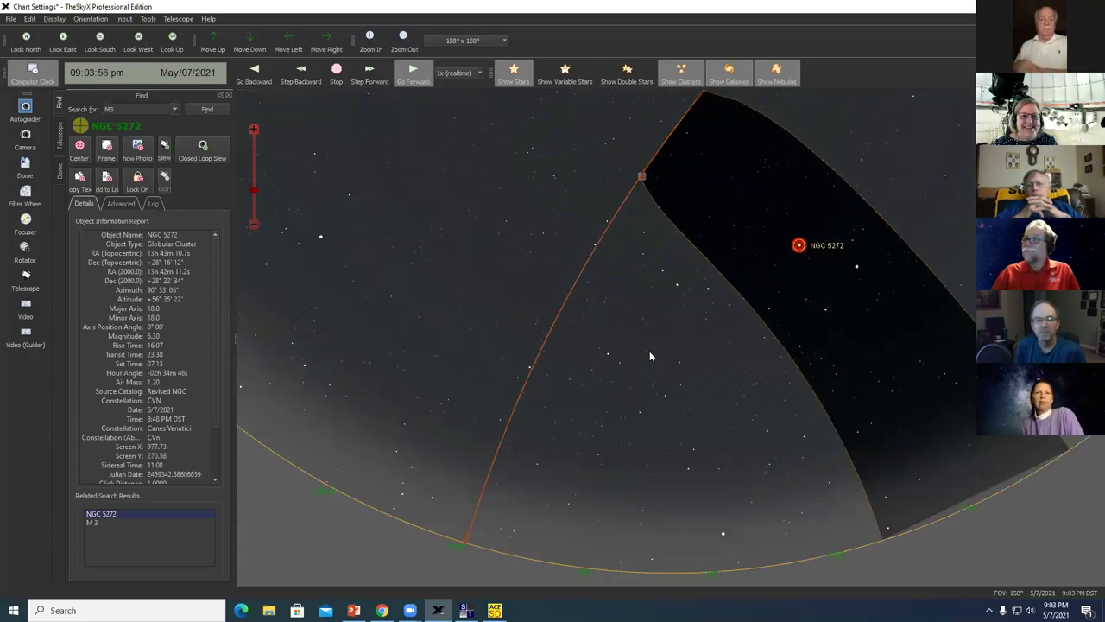
scroll(738, 376, "down", 1)
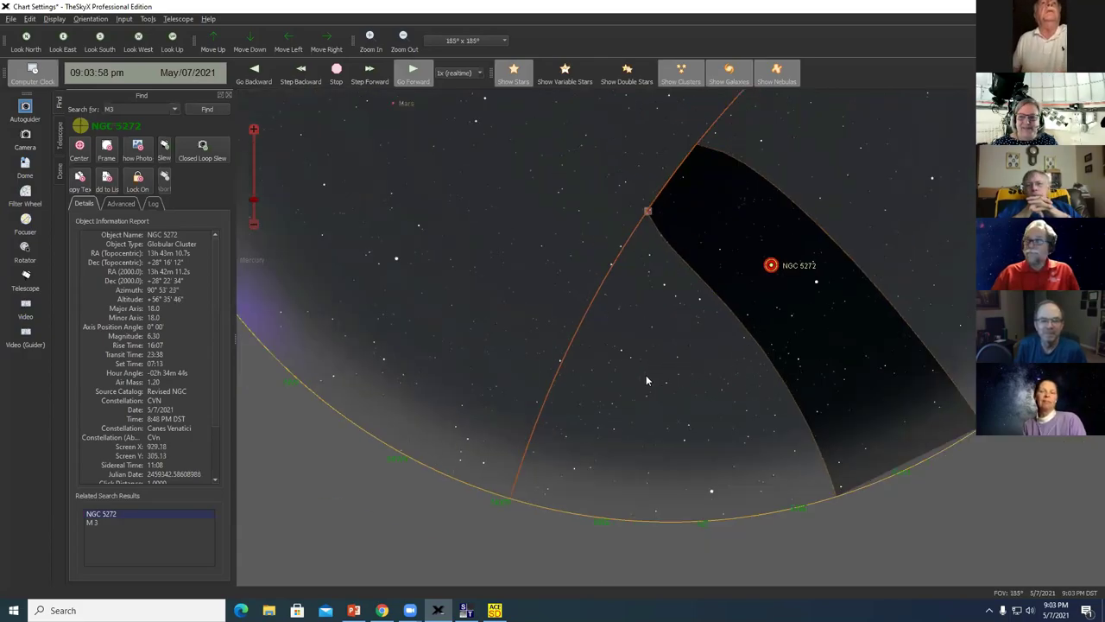
mouse_move(767, 375)
left_mouse_down()
mouse_move(796, 369)
mouse_move(787, 369)
left_mouse_up()
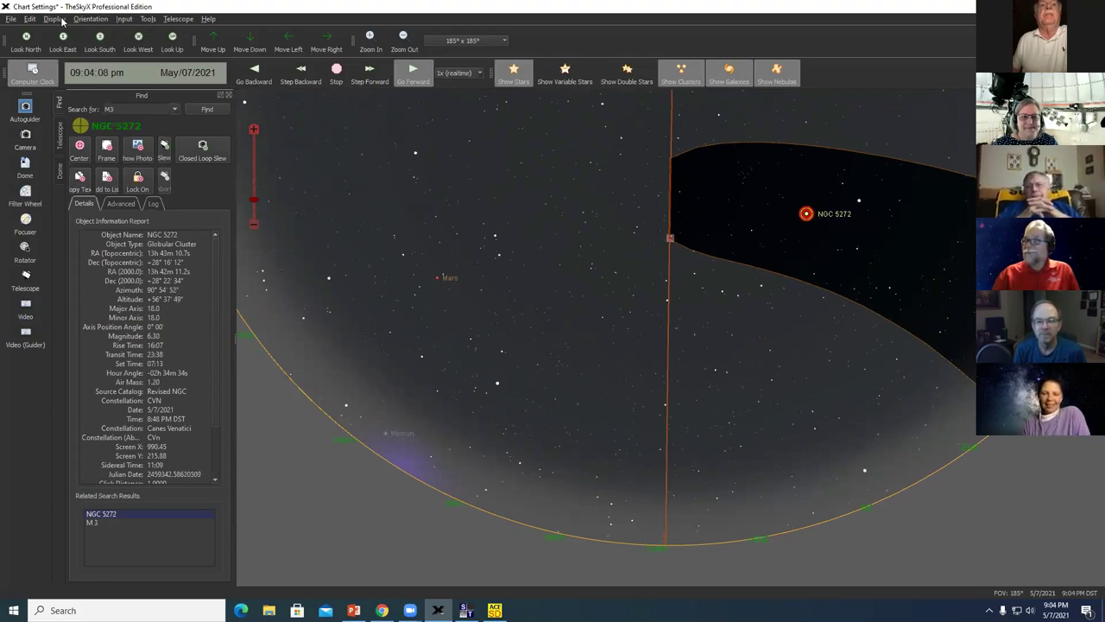
left_click_drag(655, 279, 630, 318)
scroll(674, 367, "up", 3)
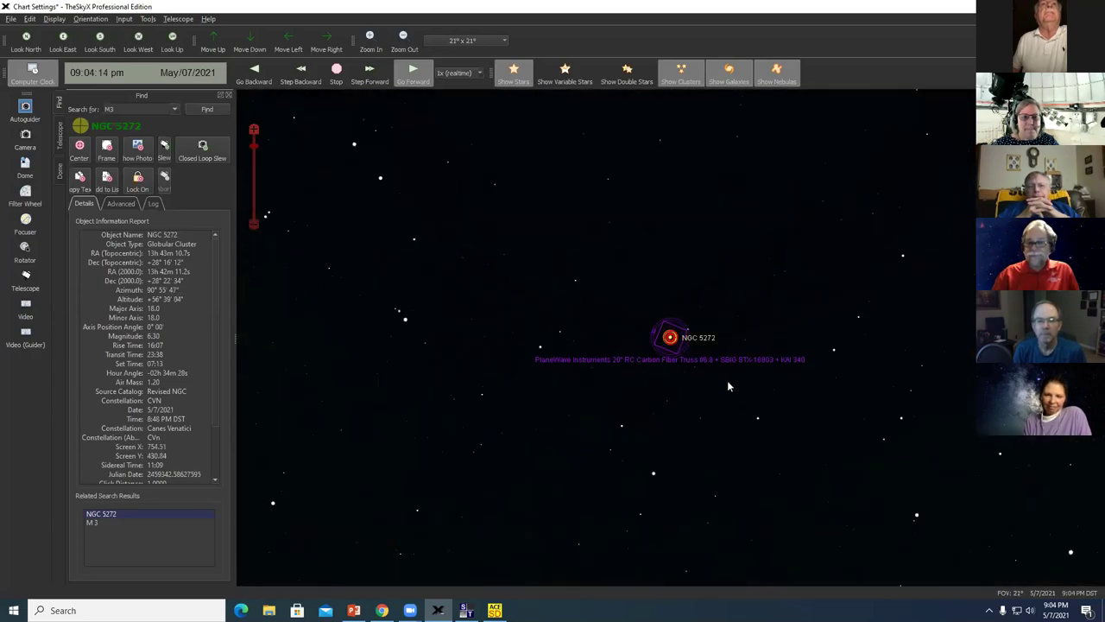
scroll(760, 358, "up", 2)
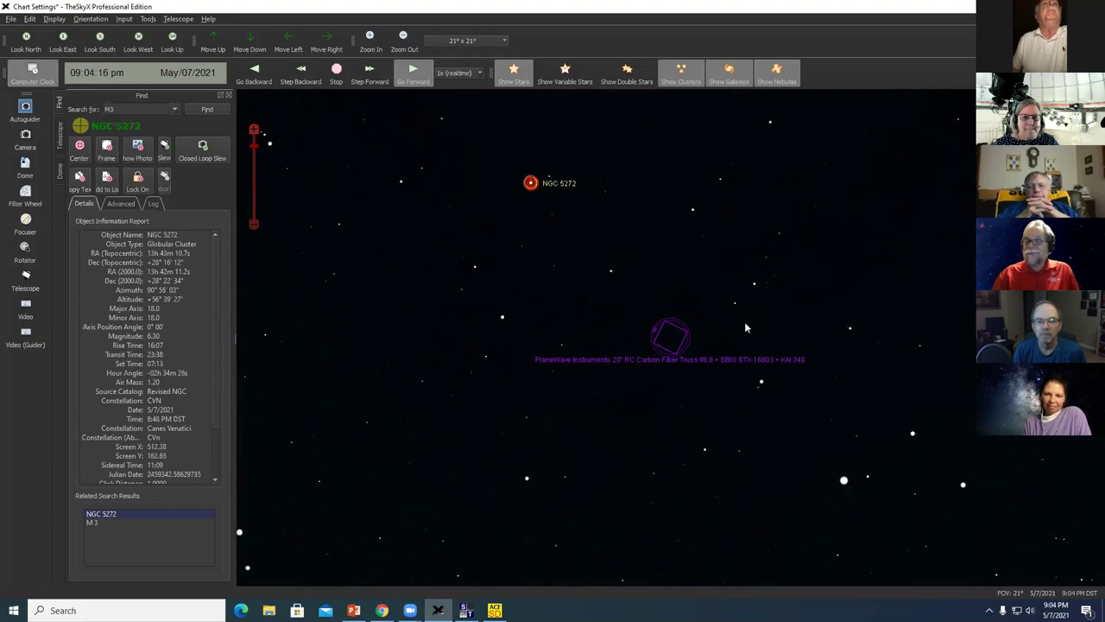
scroll(746, 330, "up", 2)
scroll(747, 331, "up", 2)
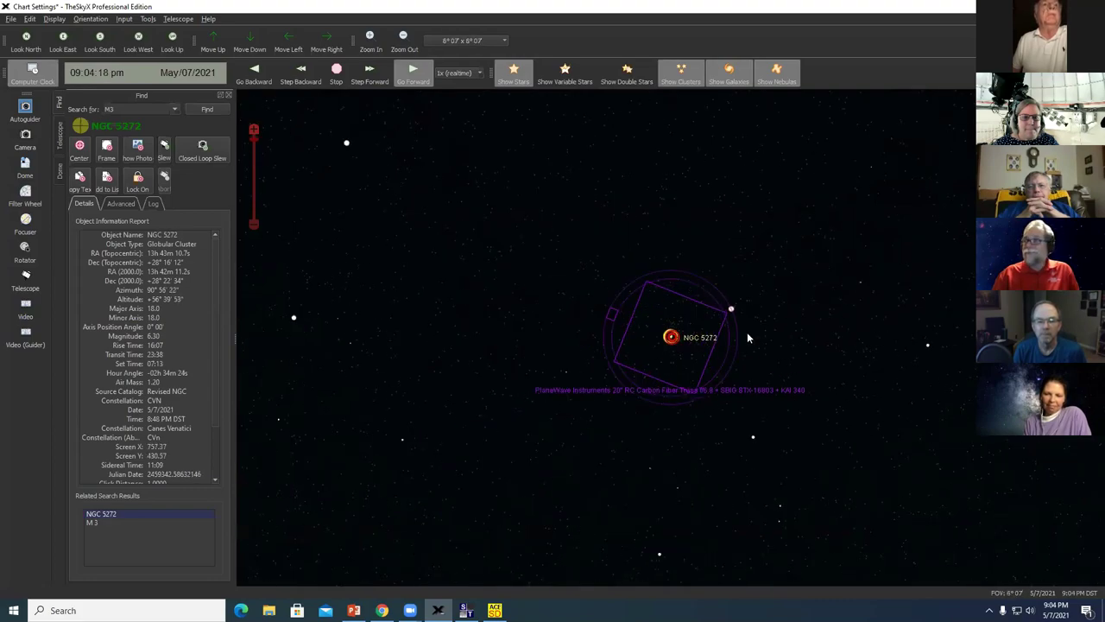
scroll(748, 337, "down", 3)
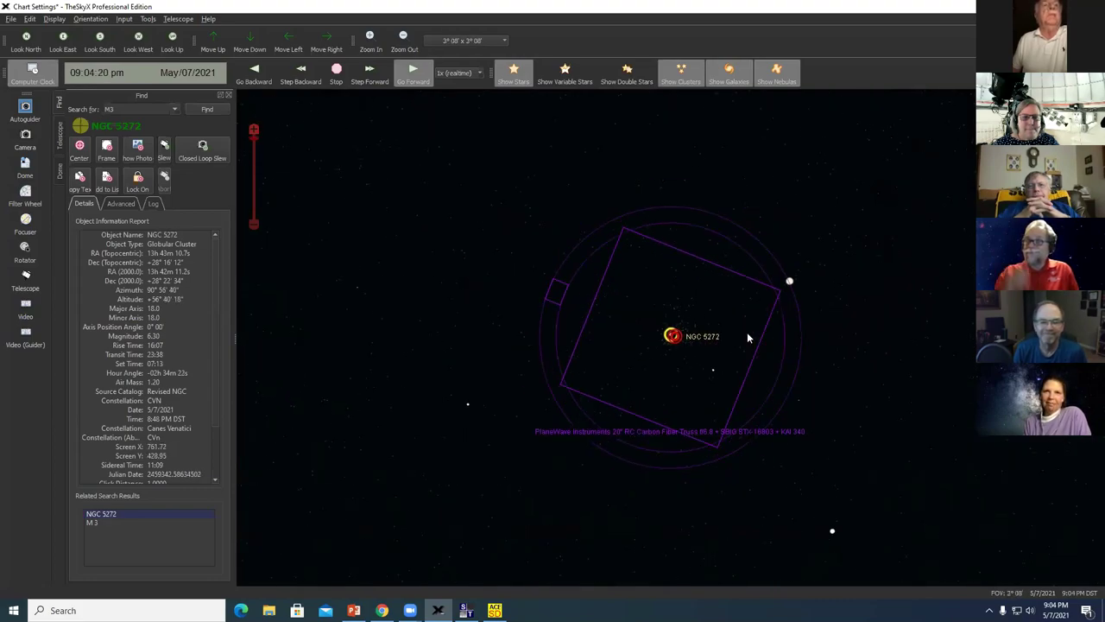
scroll(748, 334, "down", 3)
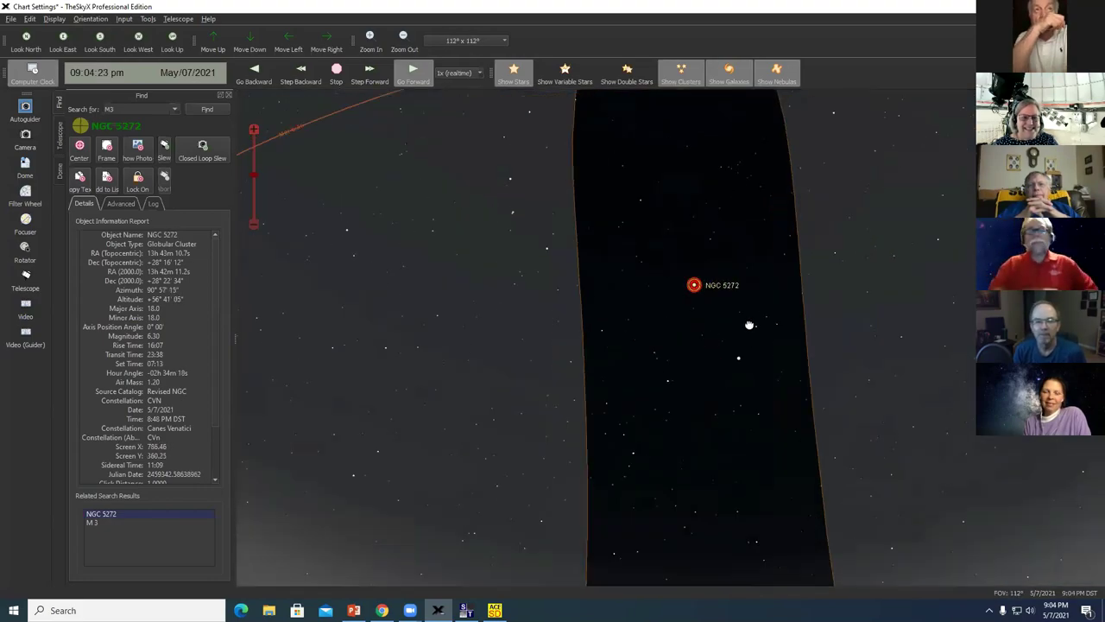
scroll(742, 346, "down", 2)
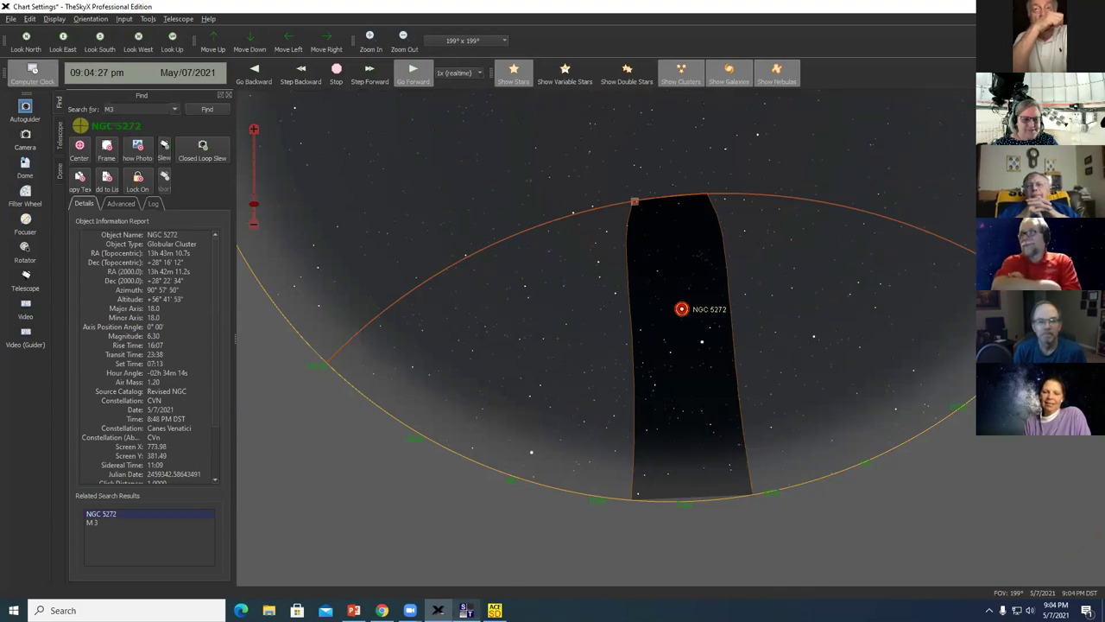
Step: Switch to MaxIm DL, open Camera Control beside the main window and make the main window taller
mouse_move(466, 609)
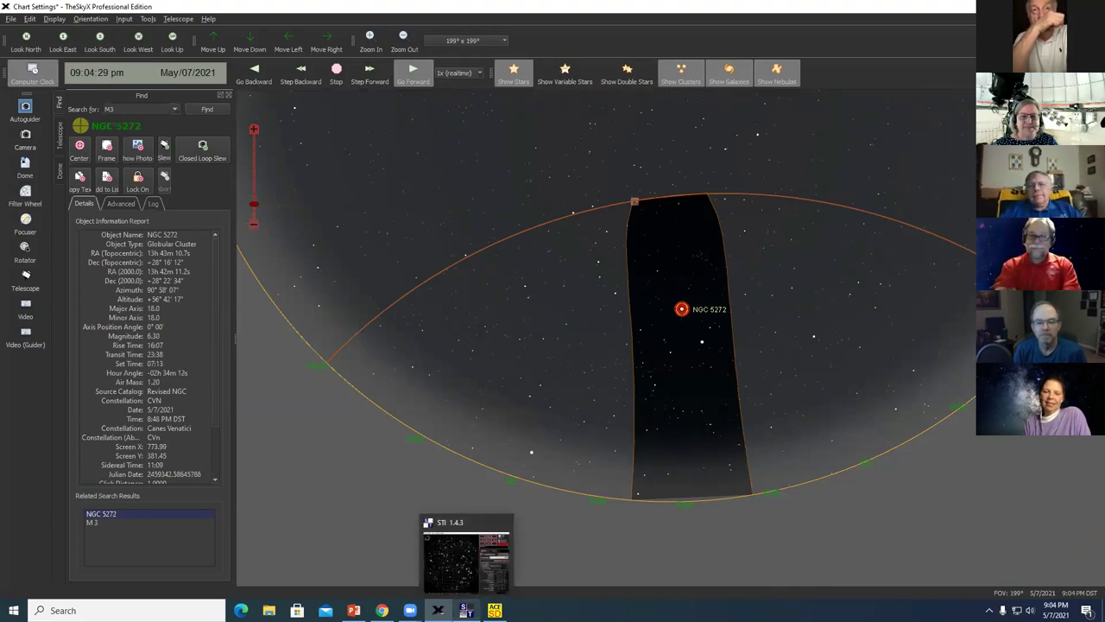
key("super+d")
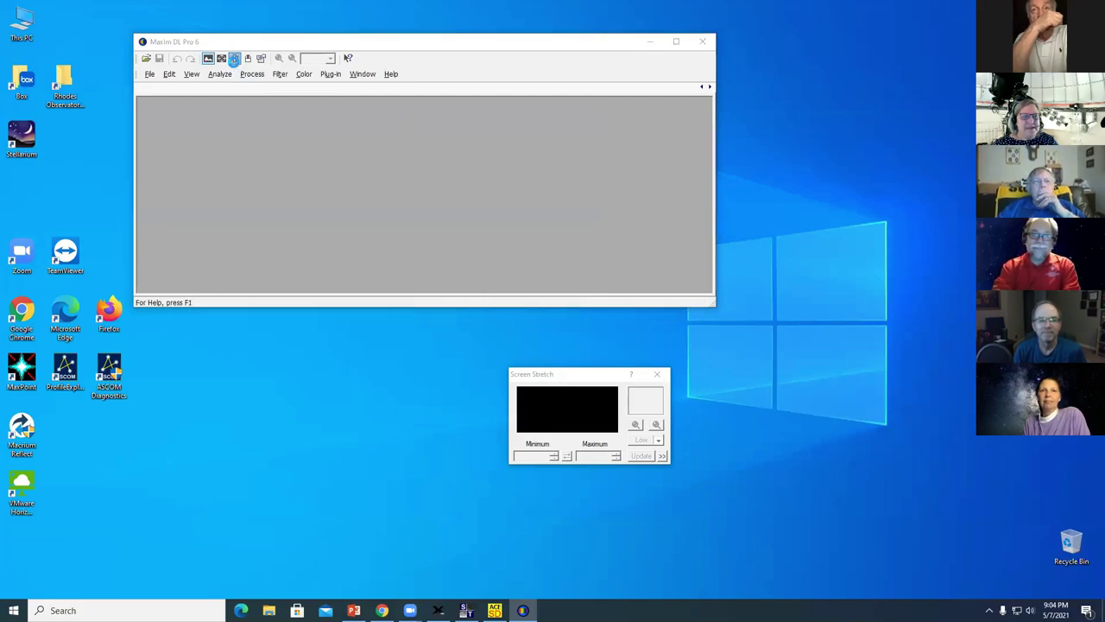
left_click(234, 58)
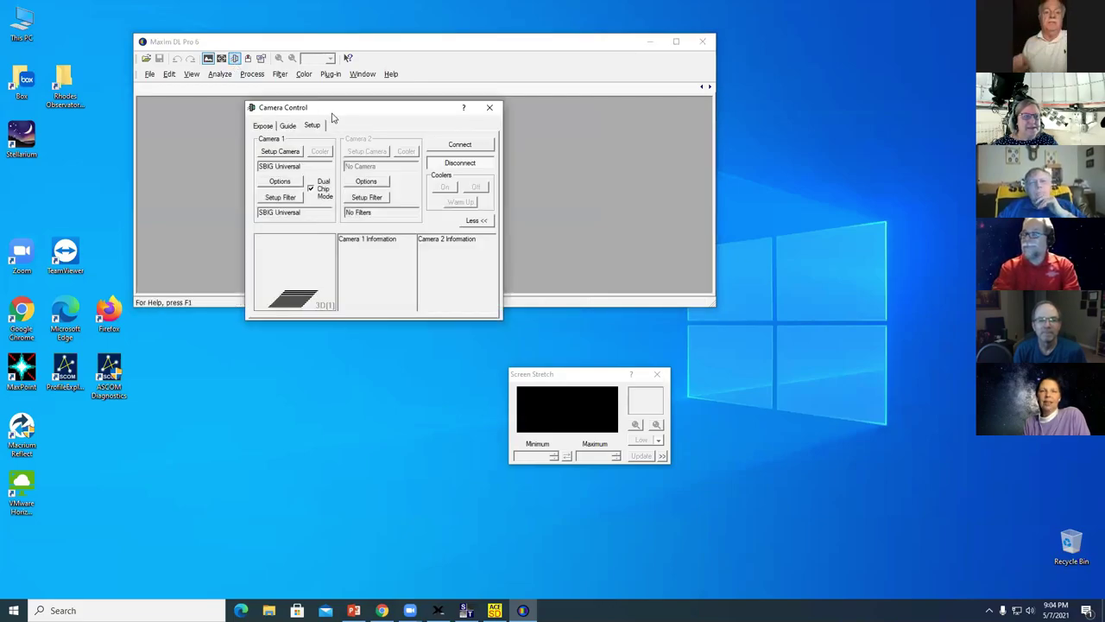
left_click_drag(339, 113, 828, 137)
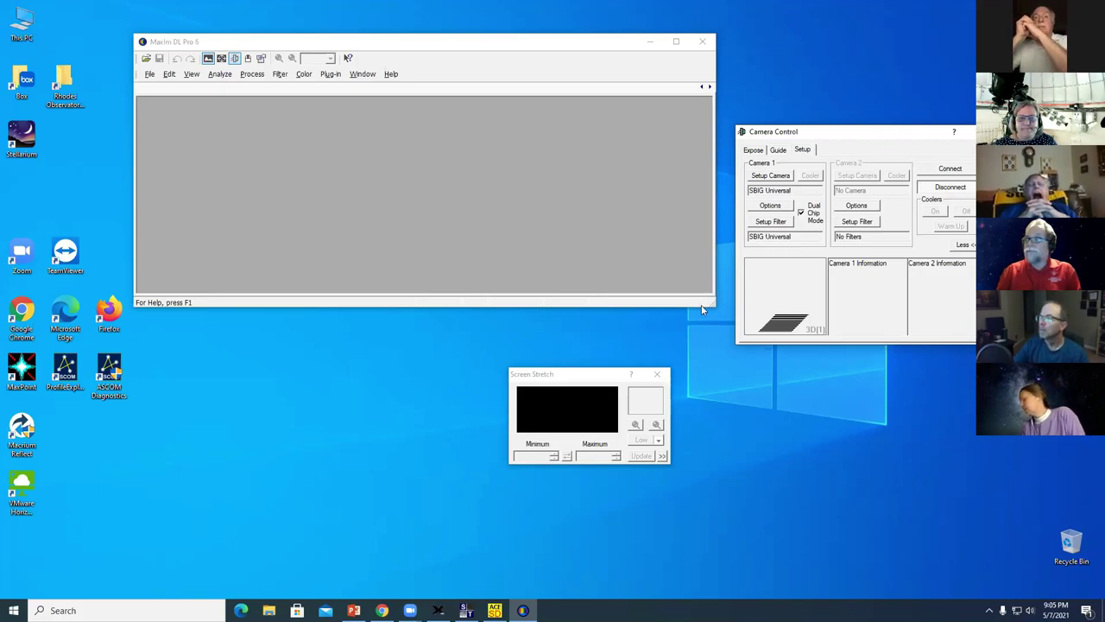
left_click_drag(714, 304, 712, 351)
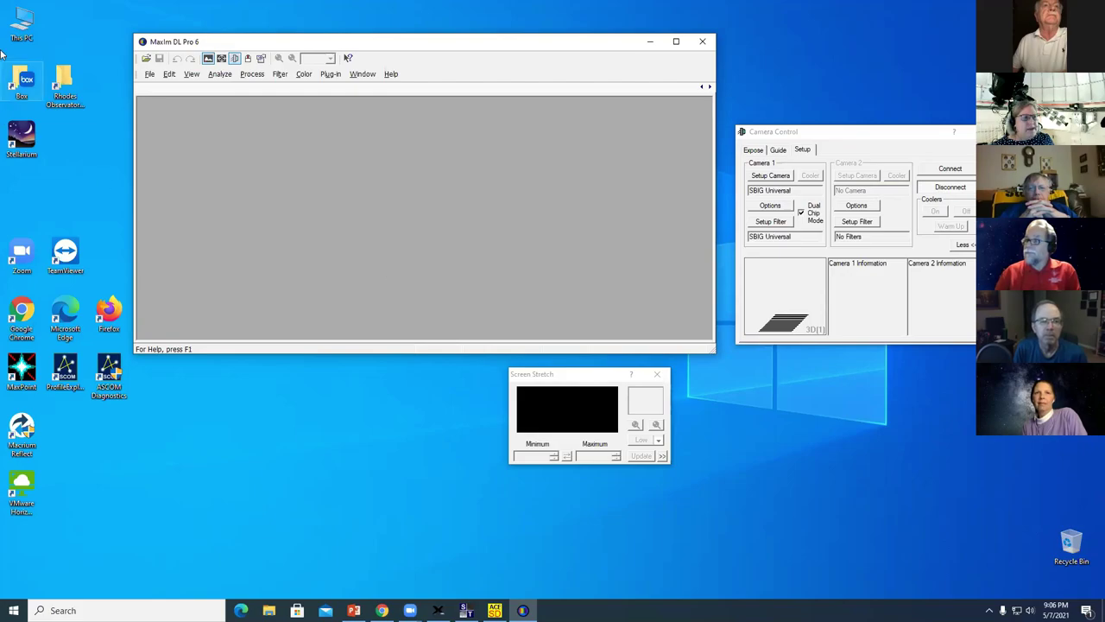
Step: Browse the Rhodes Observatory folder to Data > 2021 > 21Mar, checking the Images and 20Mar folders on the way
double_click(62, 82)
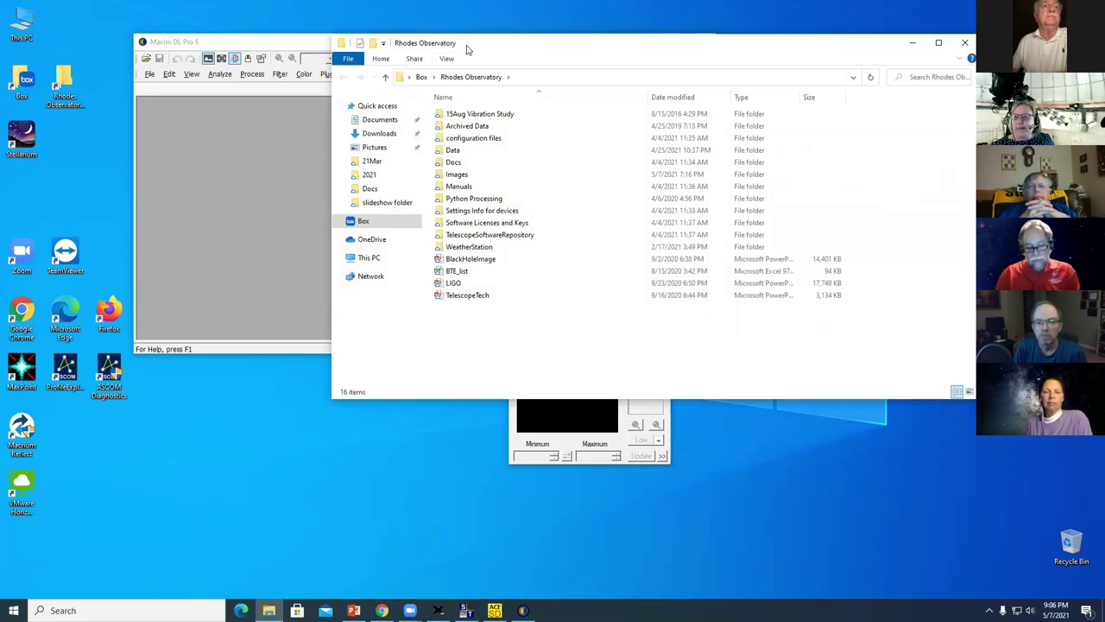
left_click_drag(466, 50, 415, 67)
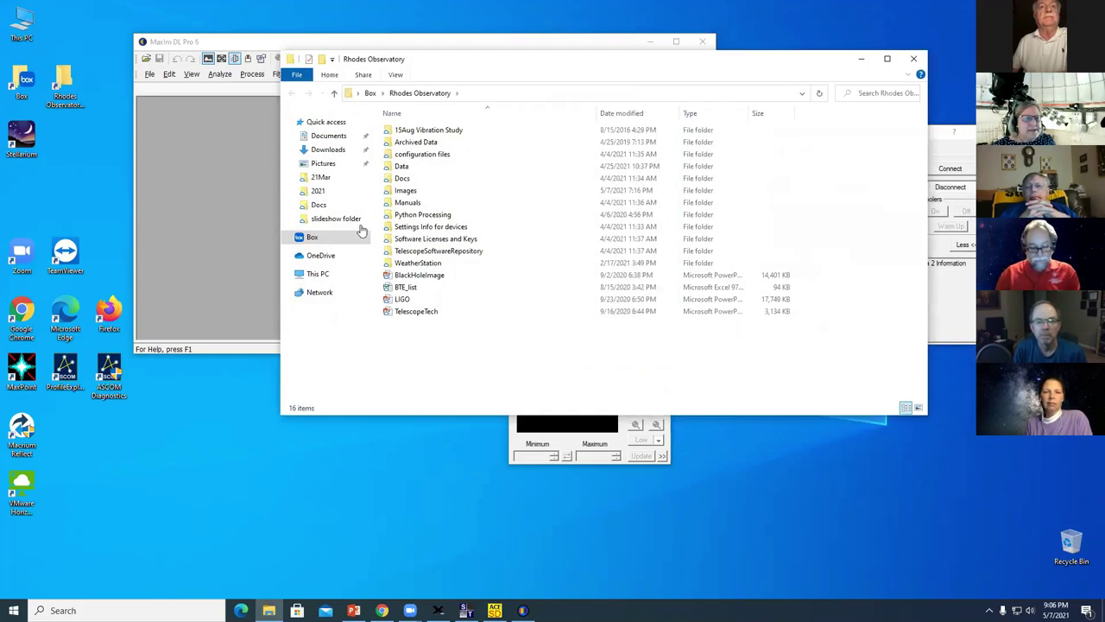
double_click(406, 191)
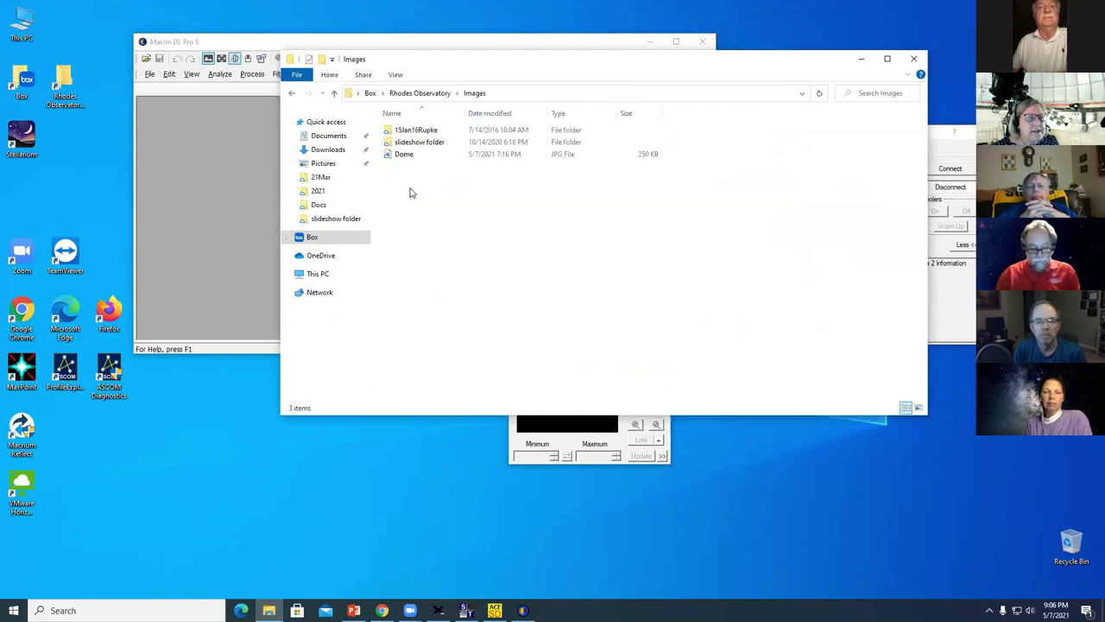
left_click(420, 92)
double_click(424, 169)
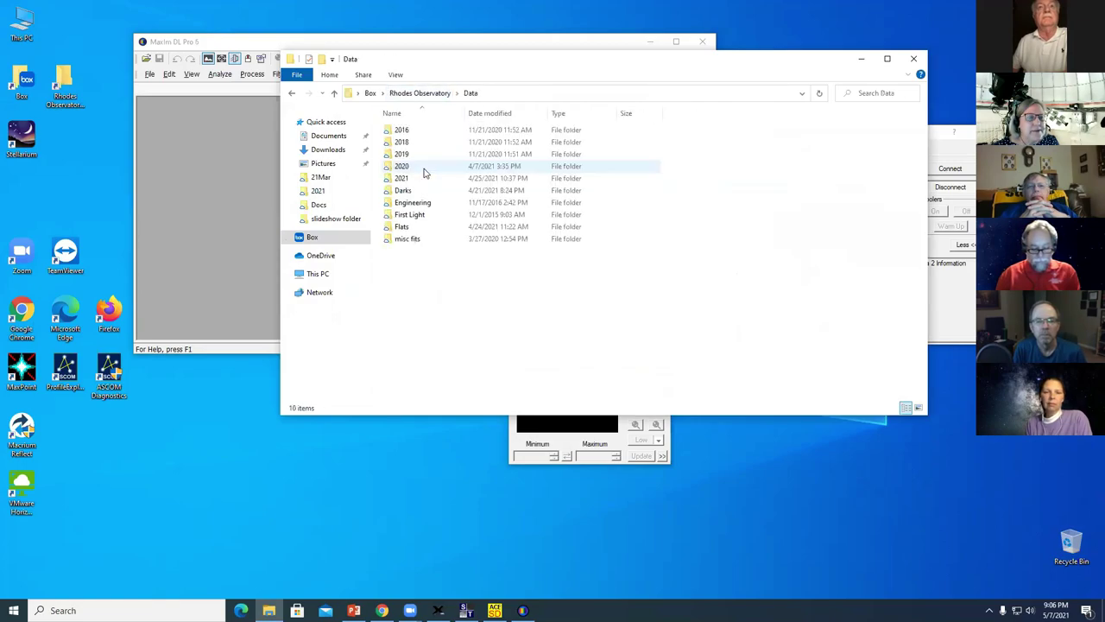
double_click(424, 179)
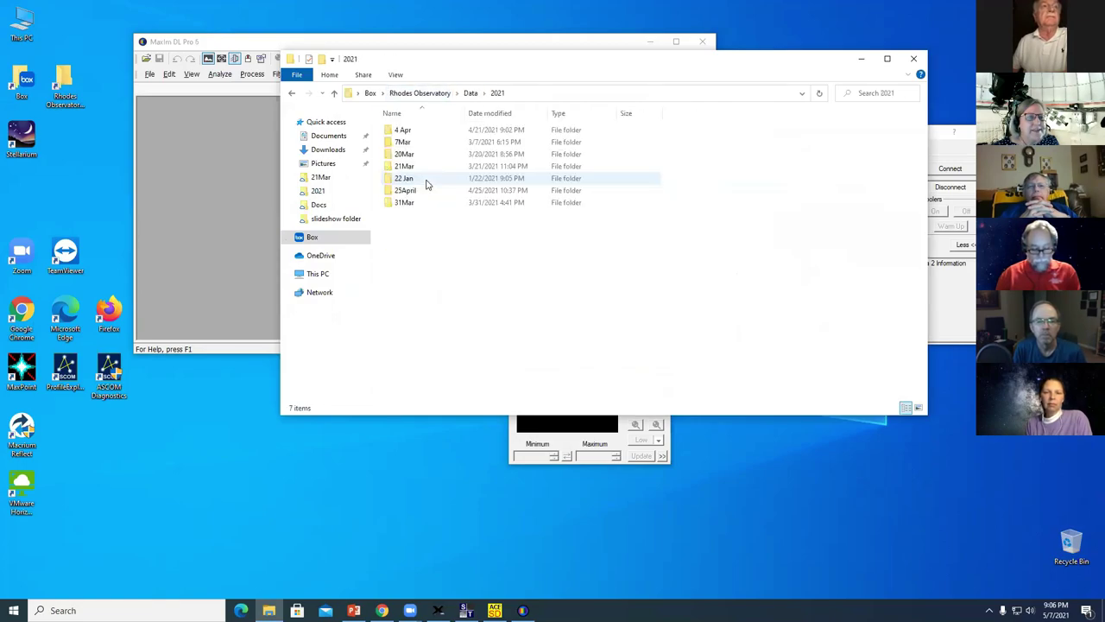
double_click(423, 158)
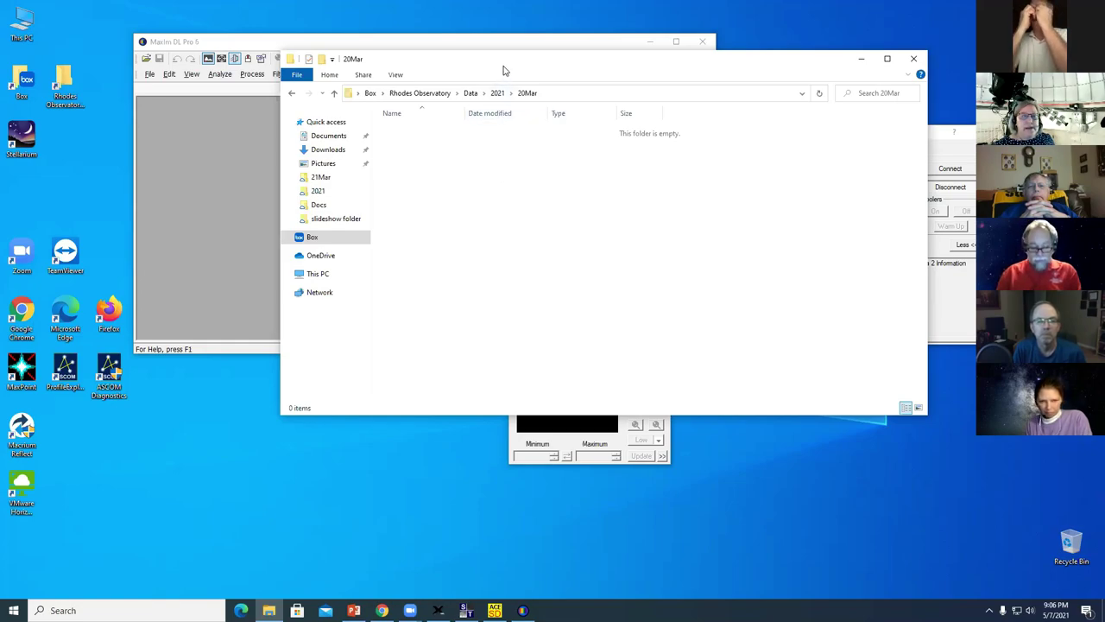
left_click_drag(561, 69, 618, 69)
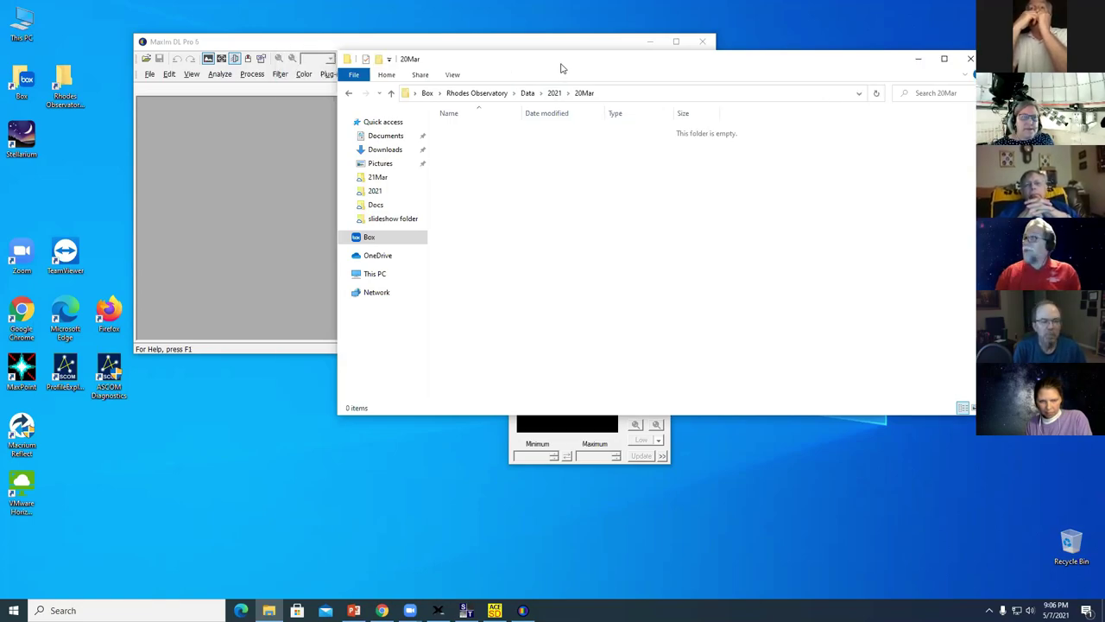
left_click(555, 93)
double_click(471, 168)
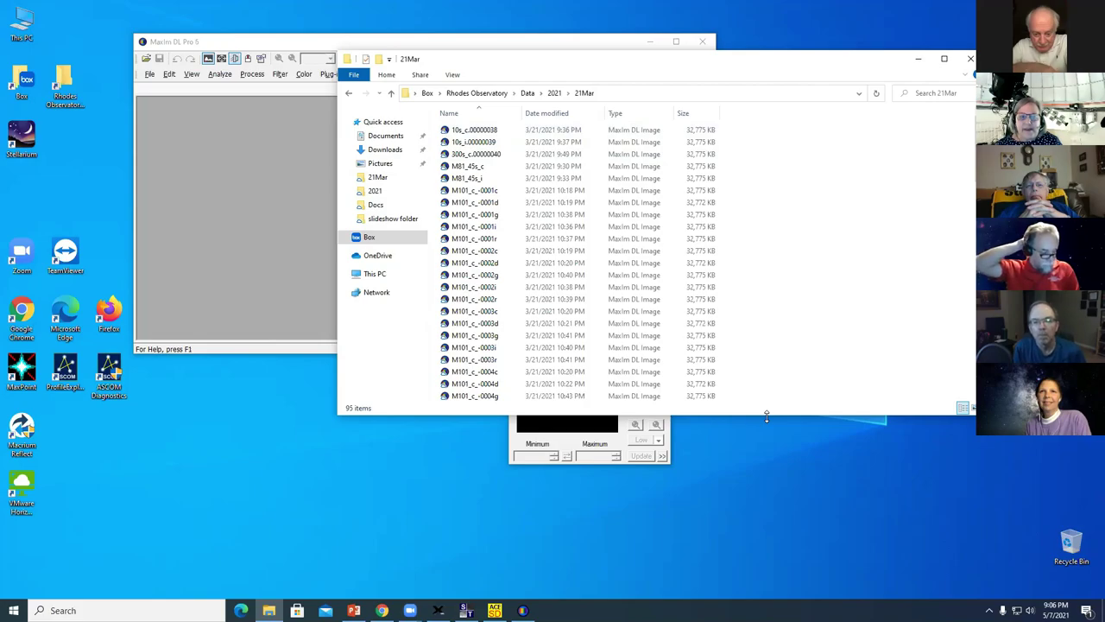
Step: Look through the MaxIm DL image files in the 21Mar folder with a taller window and wider name column, and close it
left_click_drag(766, 415, 766, 557)
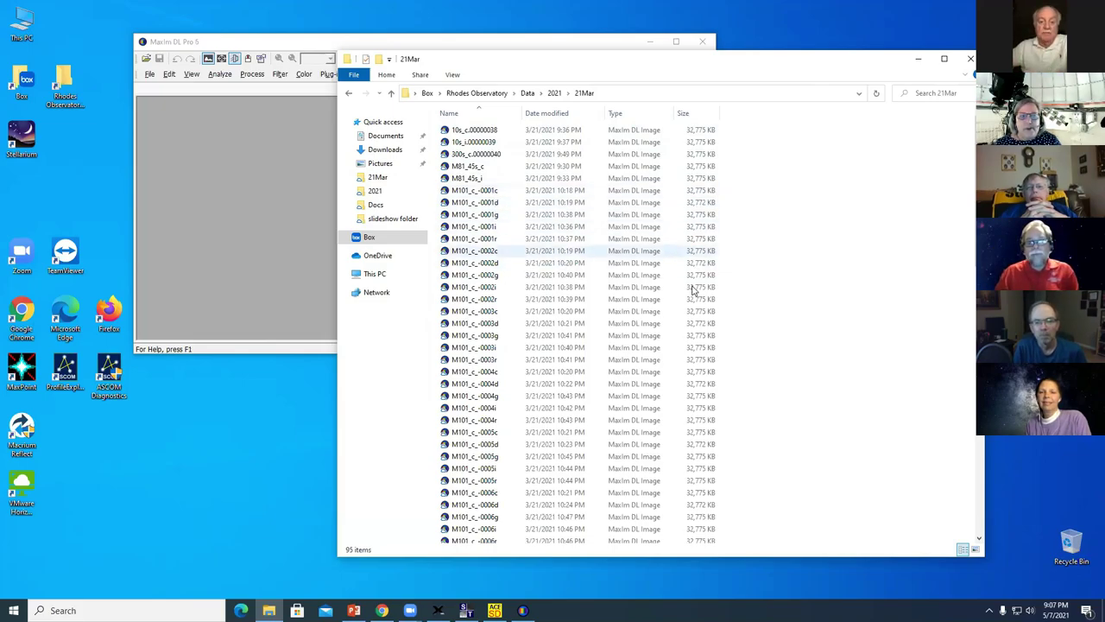
scroll(691, 354, "down", 8)
scroll(691, 354, "down", 12)
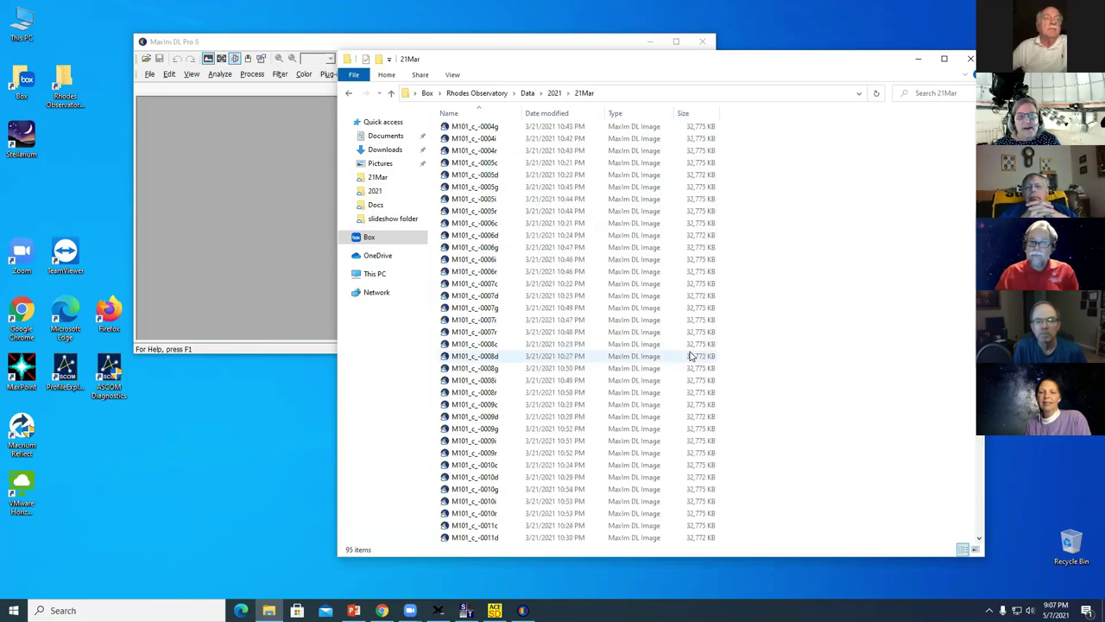
scroll(691, 354, "up", 20)
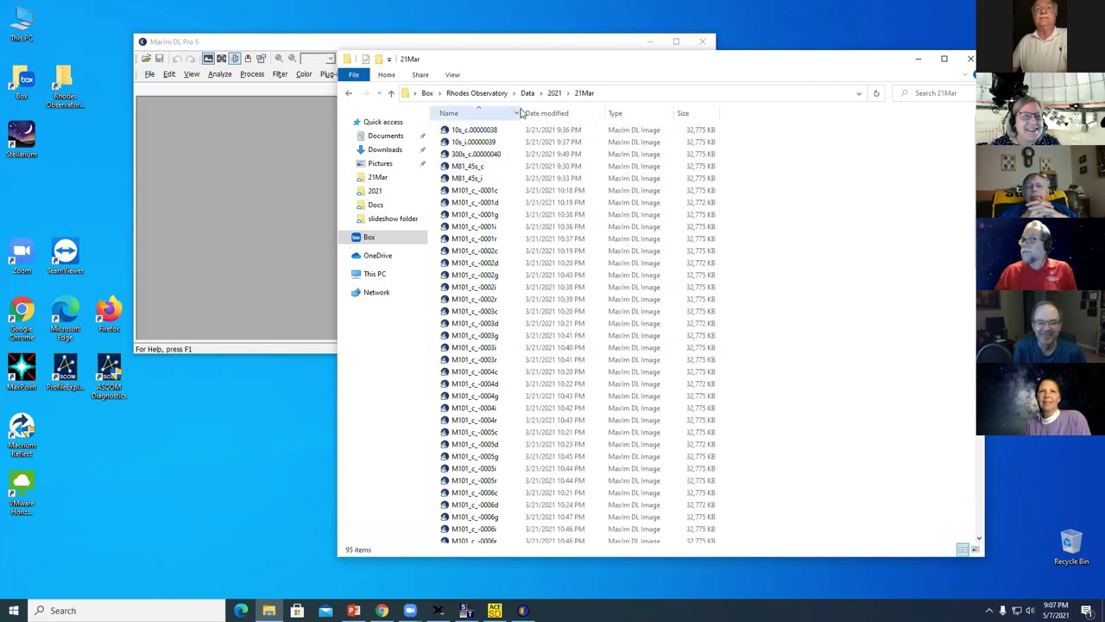
left_click_drag(577, 108, 639, 110)
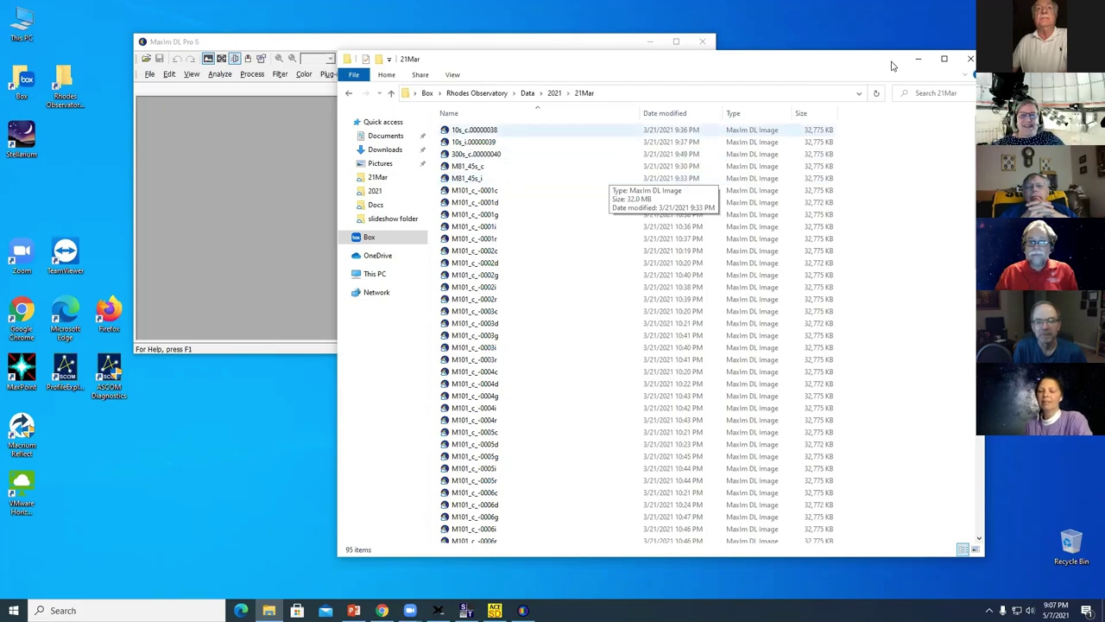
left_click(967, 58)
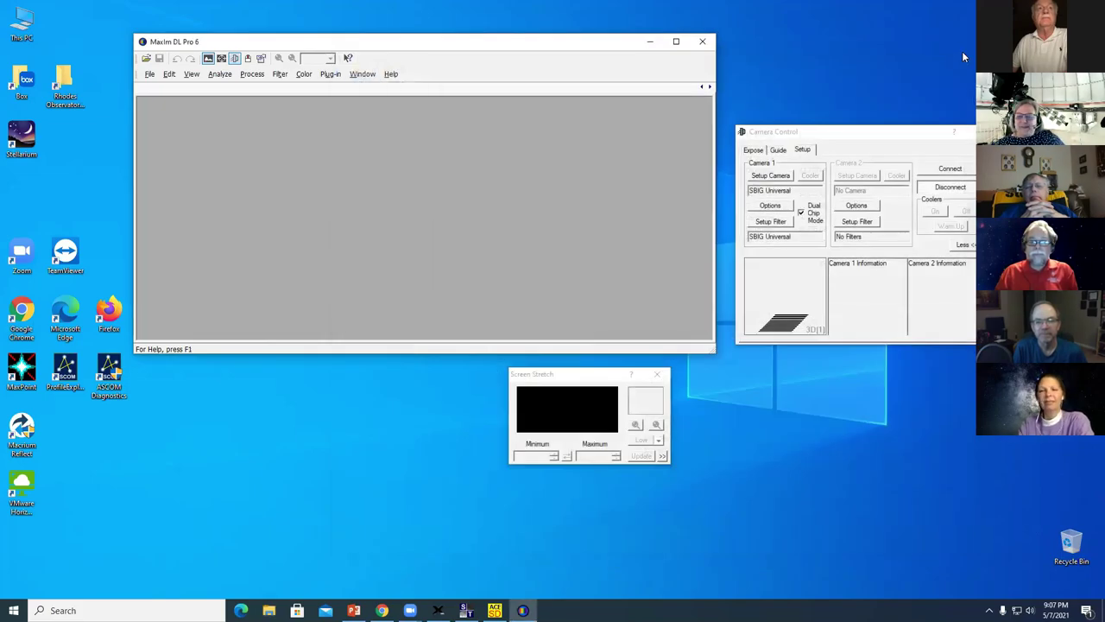
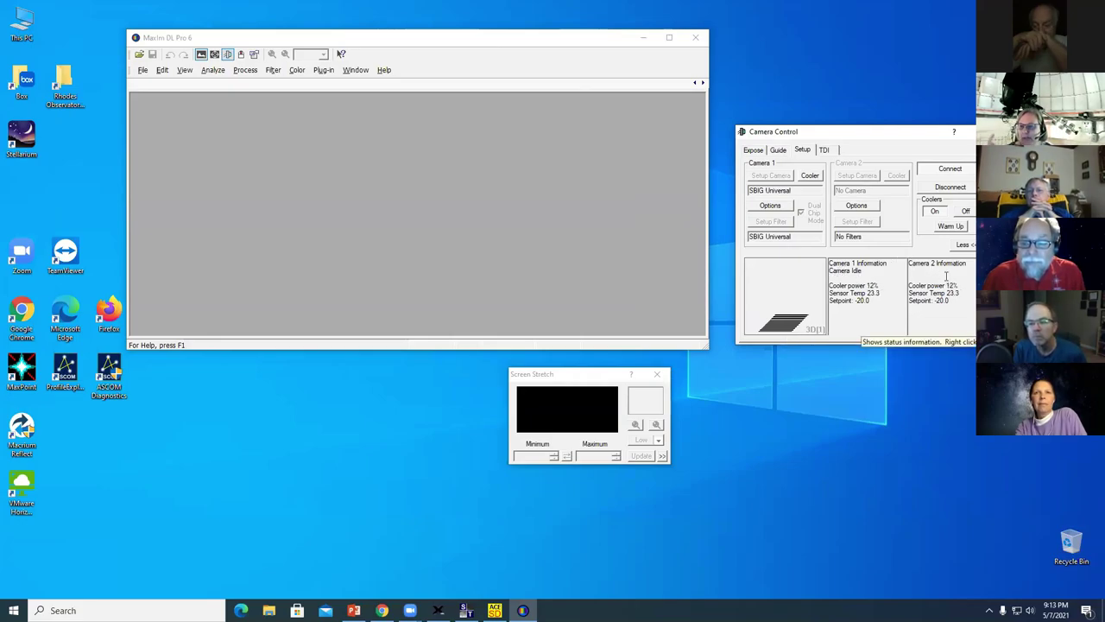
Step: Select the Find Star exposure preset for the camera
left_click(753, 151)
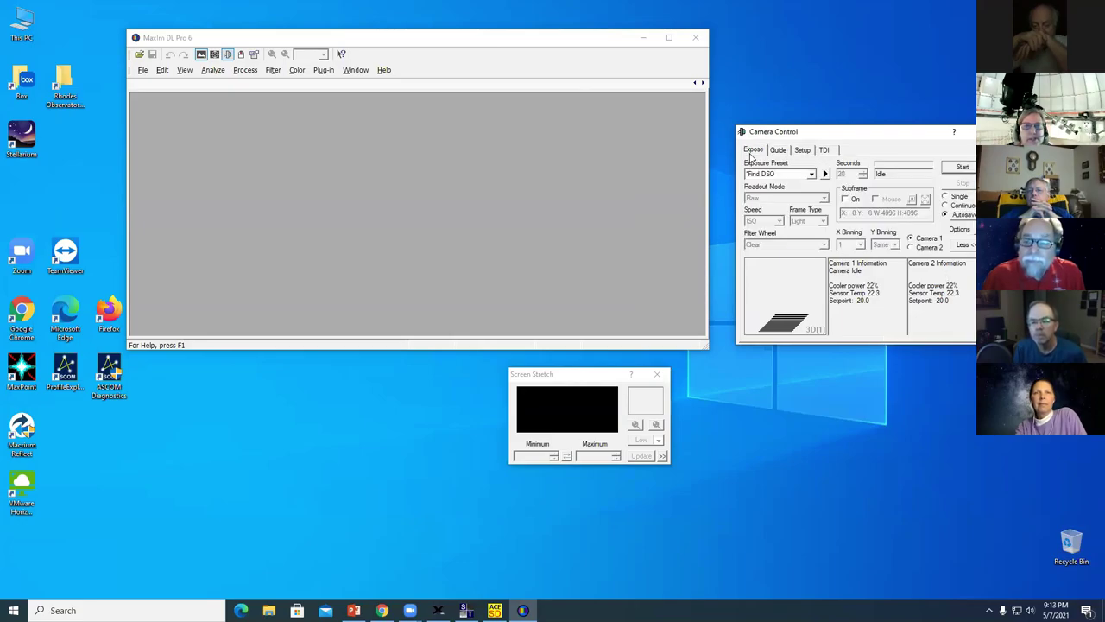
left_click(812, 174)
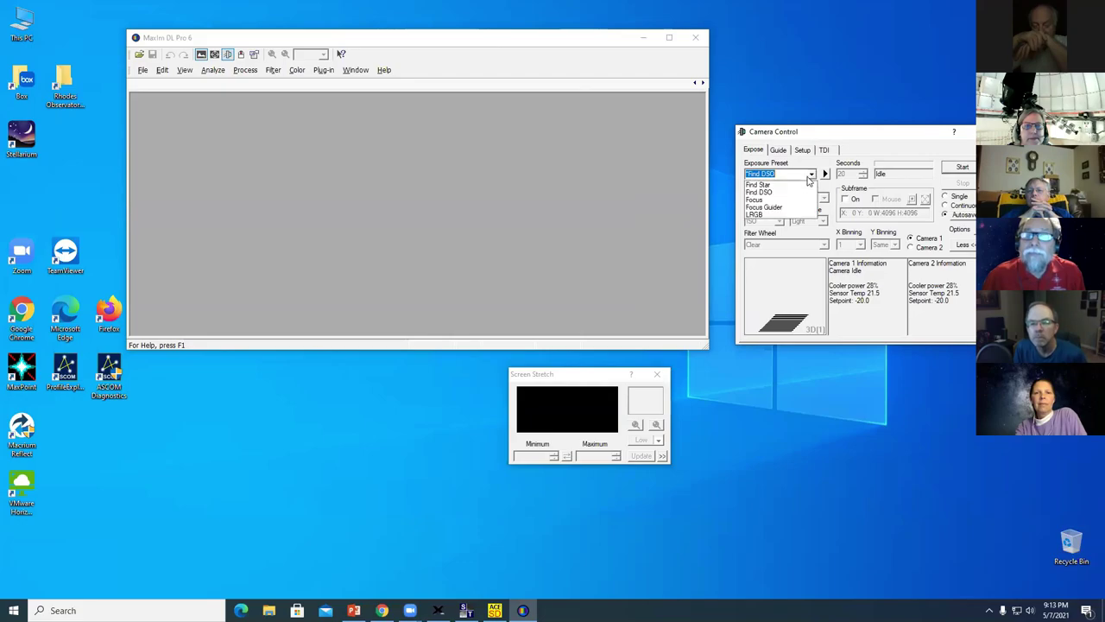
left_click(777, 189)
Step: Reduce the exposure time of the Find Star preset to 0.001 seconds
left_click(863, 177)
left_click(863, 177)
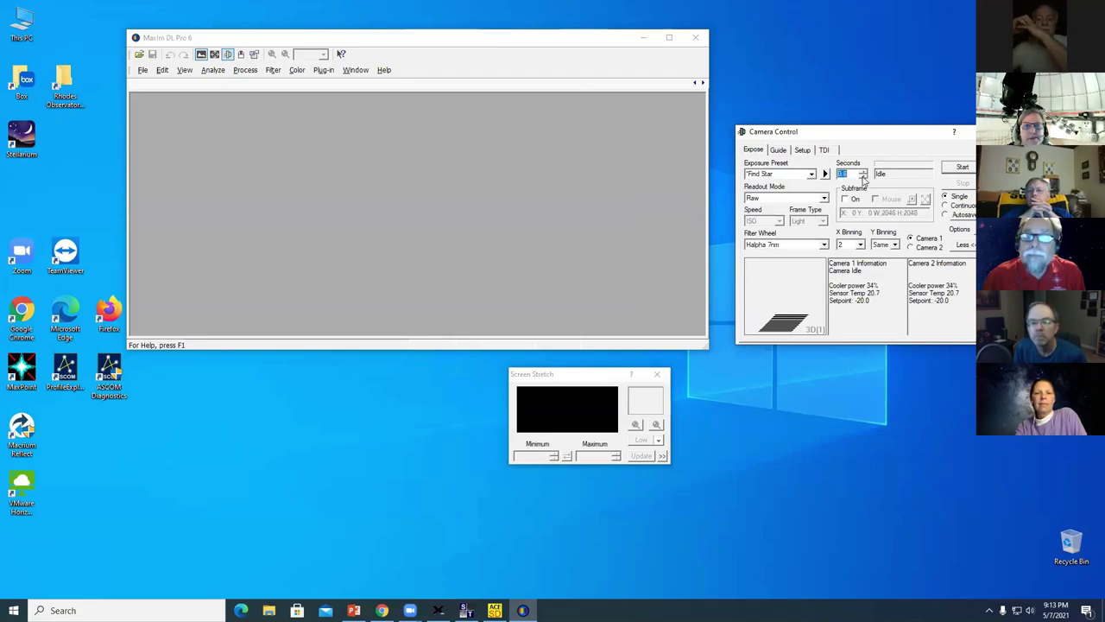
left_click(863, 177)
left_click(863, 177)
left_click(862, 177)
left_click(862, 177)
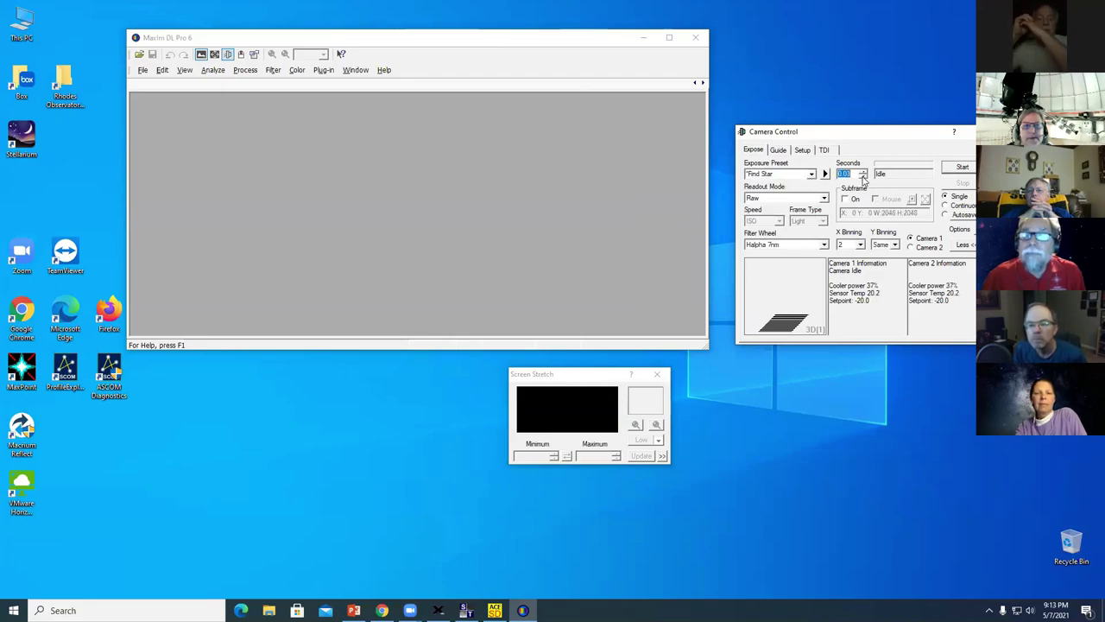
left_click(863, 177)
left_click(863, 177)
left_click(862, 177)
left_click(863, 177)
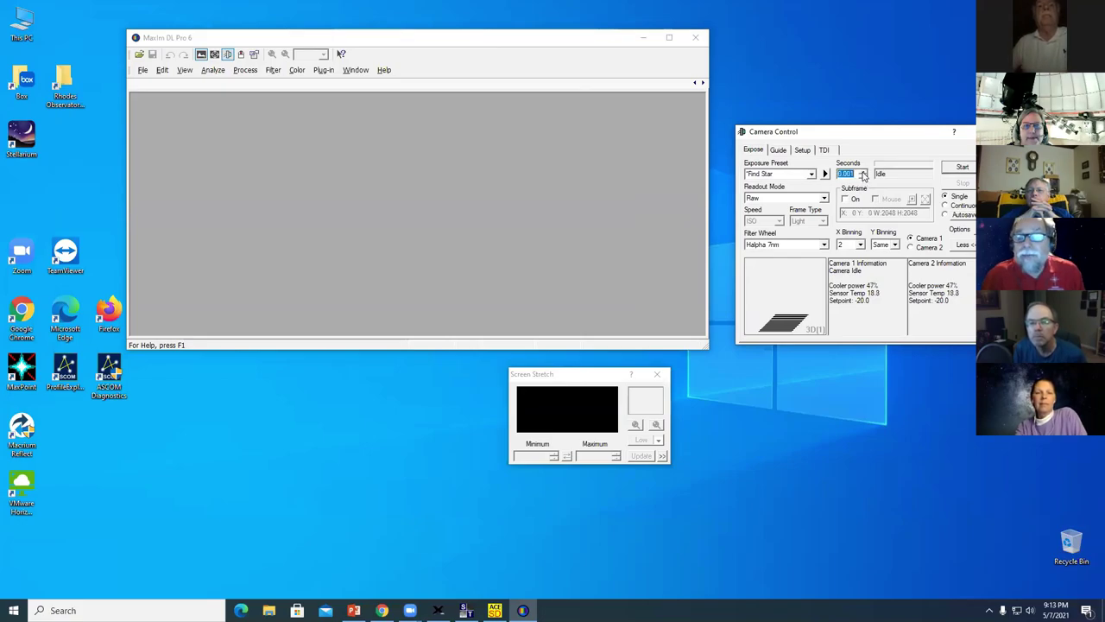
Step: Raise the exposure time of the Find Star preset to 0.06 seconds
left_click(862, 172)
left_click(863, 172)
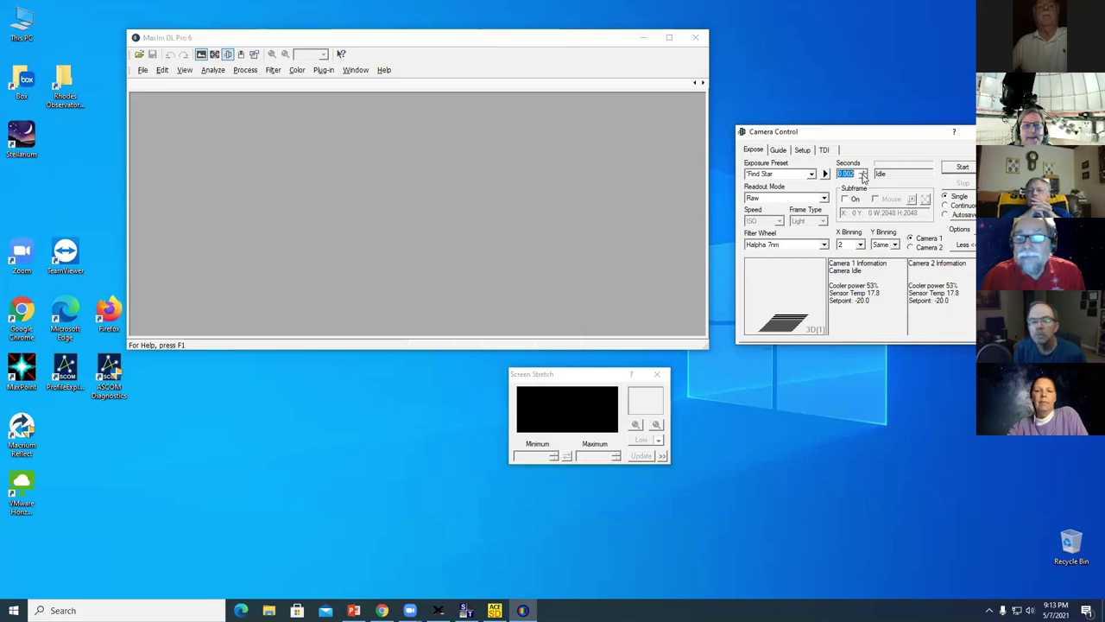
left_click(862, 172)
left_click(862, 171)
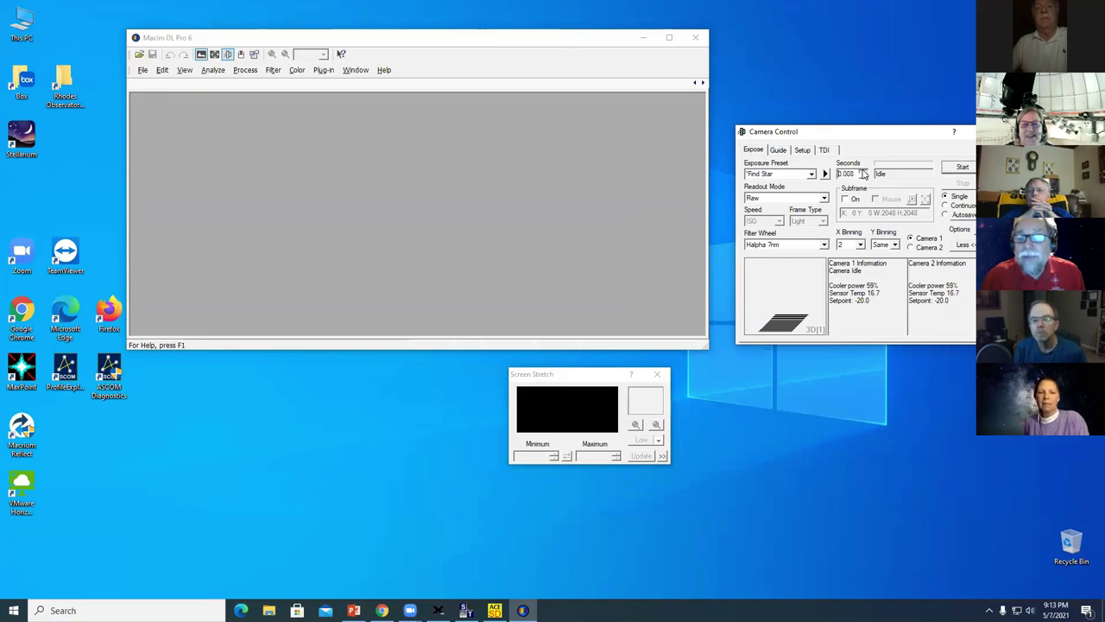
left_click(862, 172)
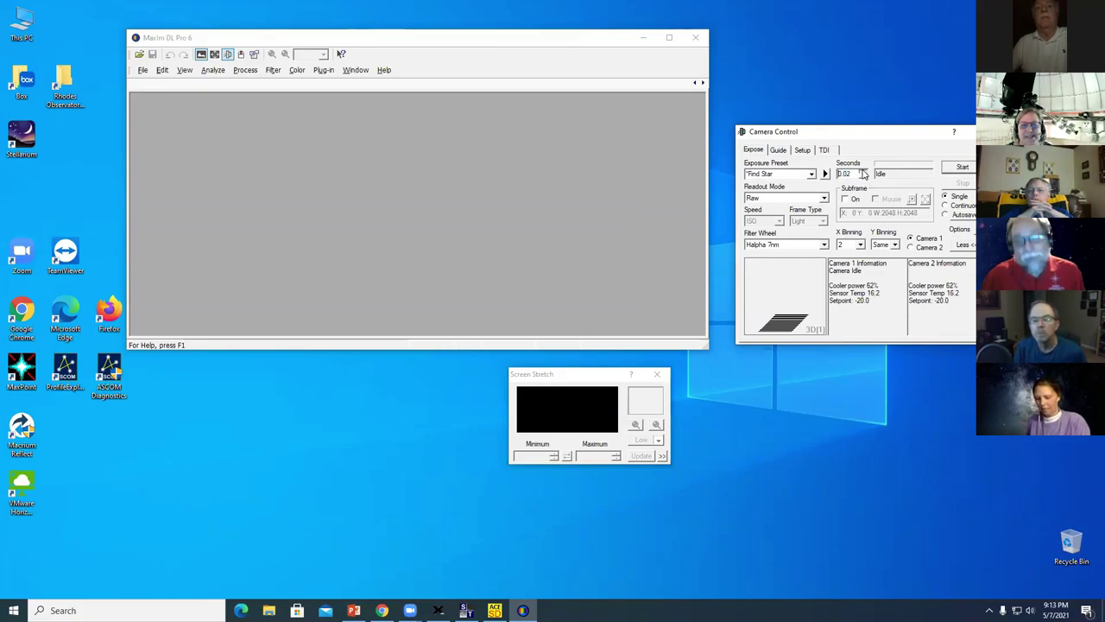
left_click(863, 172)
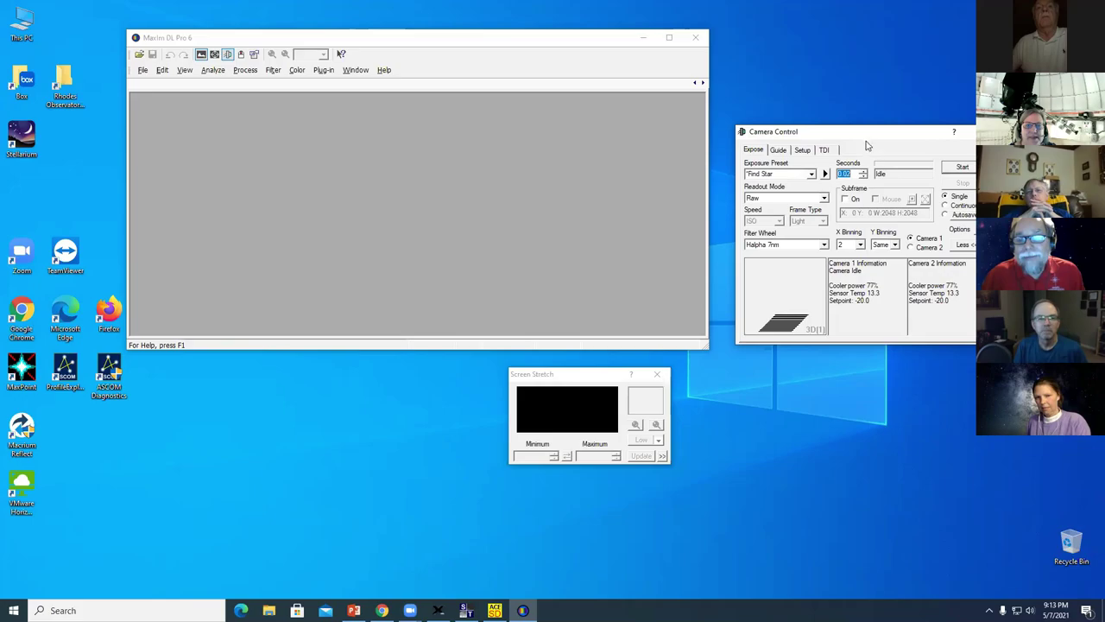
left_click(863, 172)
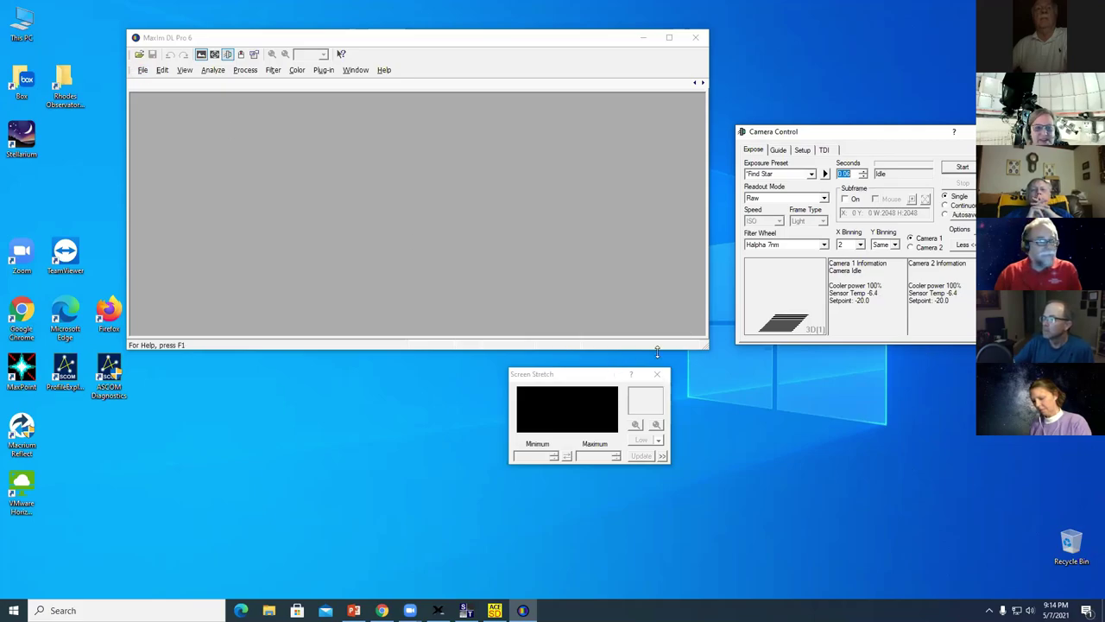
Step: Move the Camera Control window fully into view and look at the guiding settings, returning to the exposure settings
left_click_drag(852, 128, 837, 117)
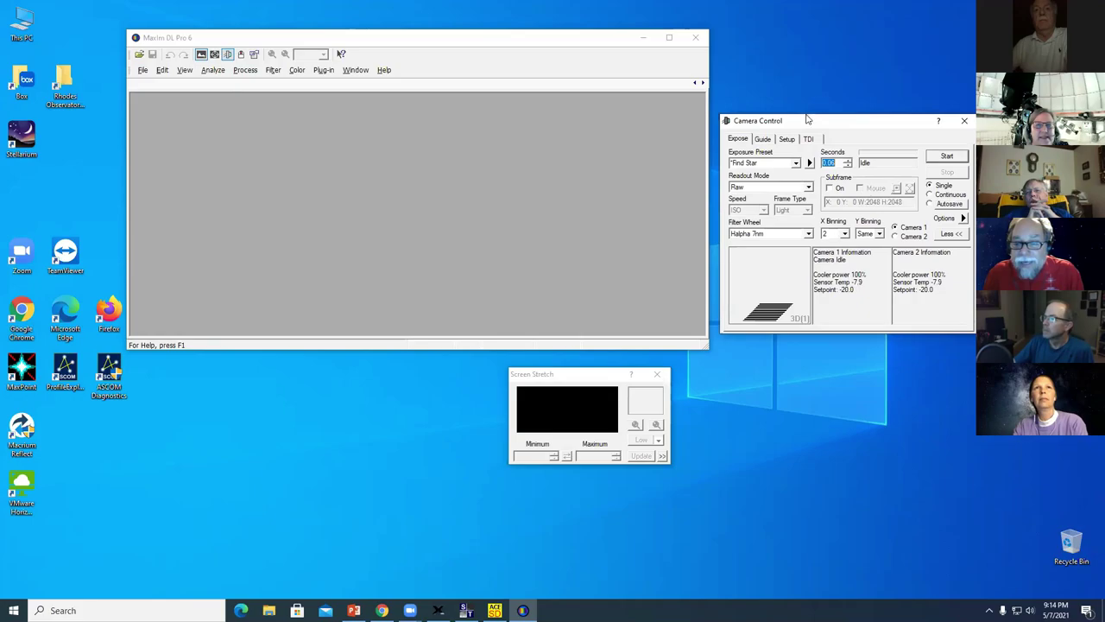
left_click(743, 143)
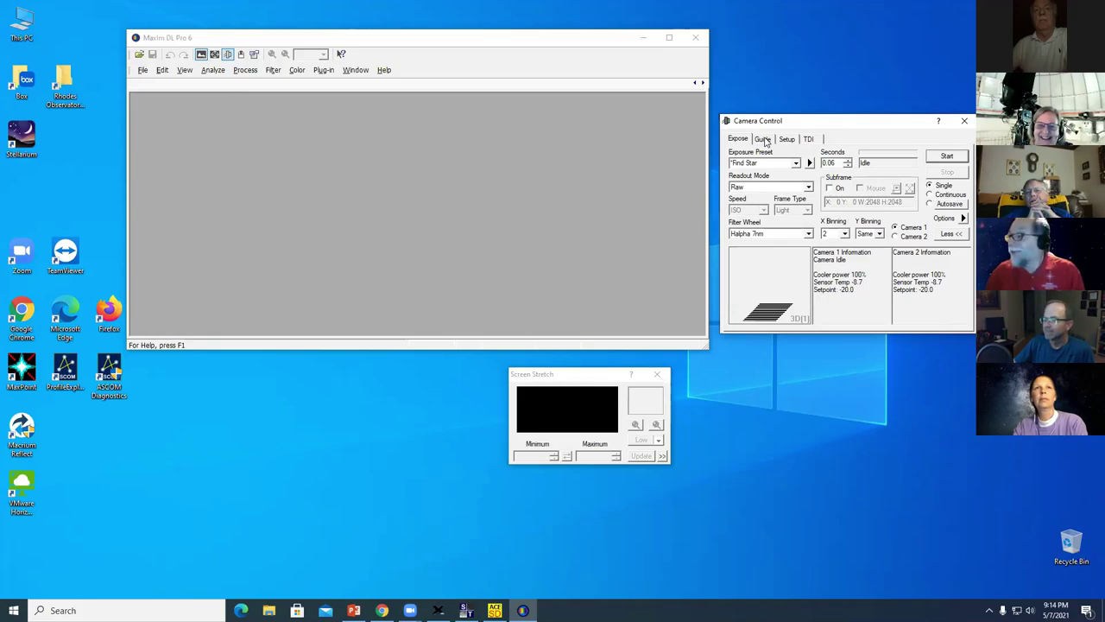
left_click(764, 140)
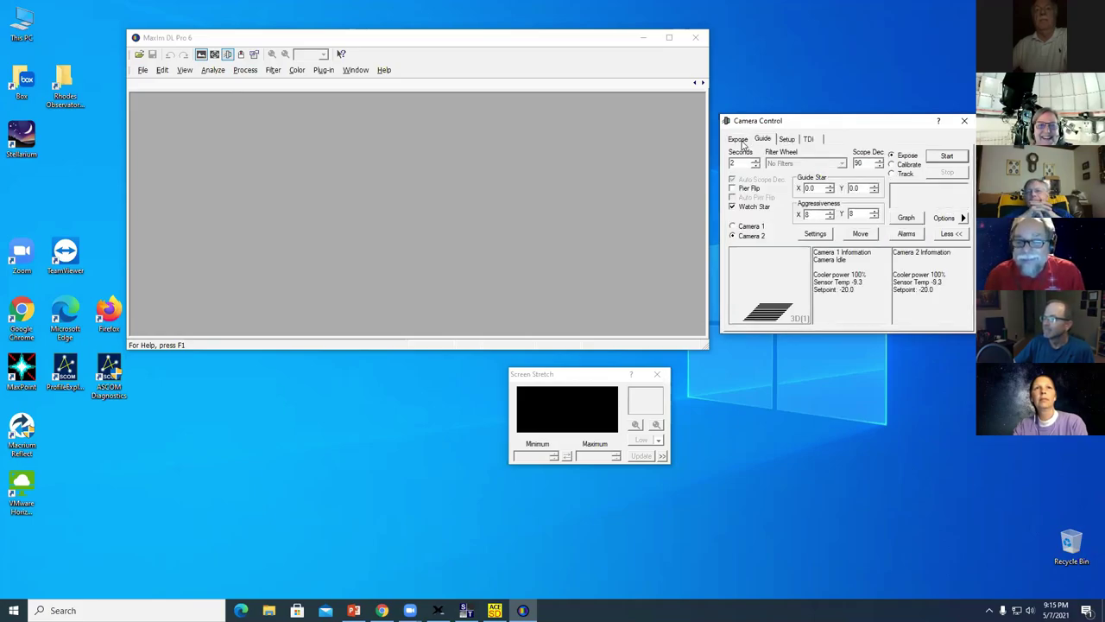
left_click(738, 140)
Step: Make the main window taller and browse to the 2021 data folder for an image to open
left_click(142, 70)
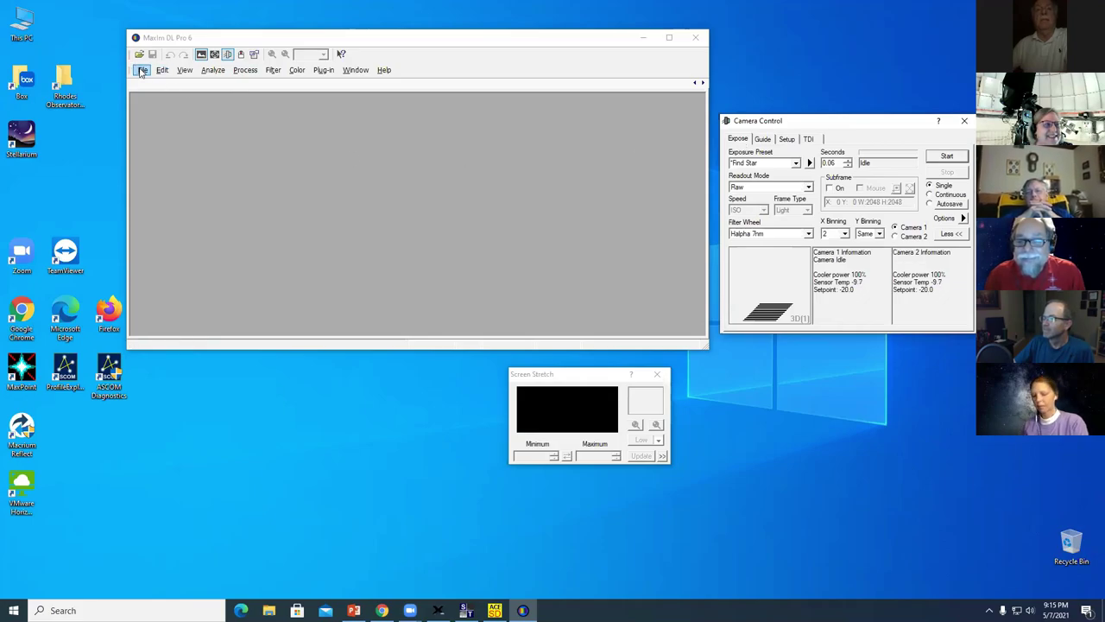
left_click_drag(271, 346, 276, 454)
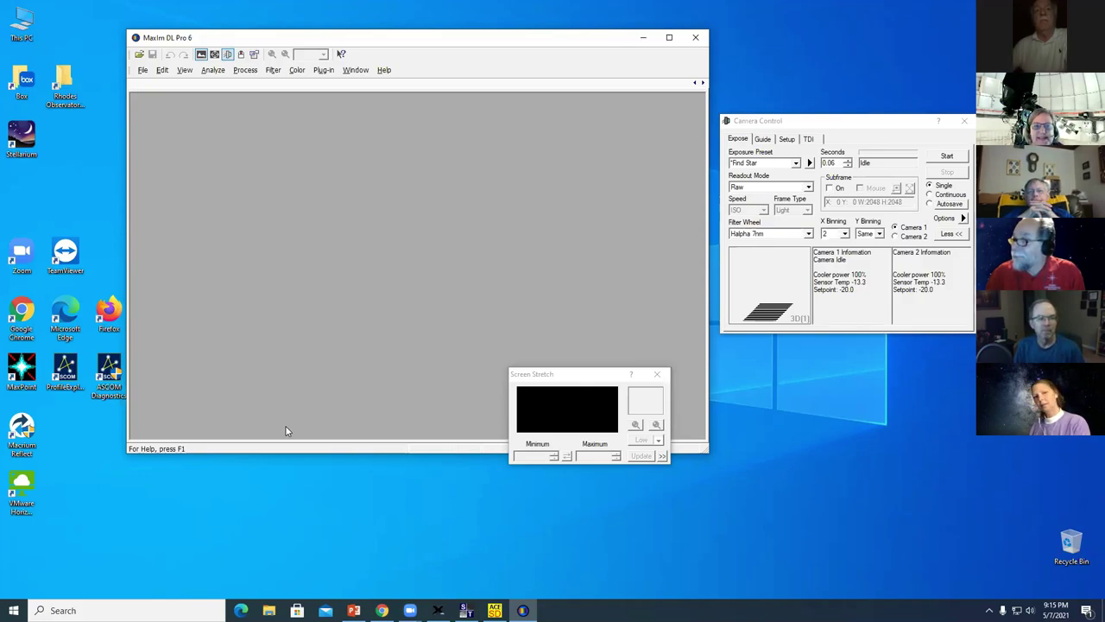
left_click(142, 70)
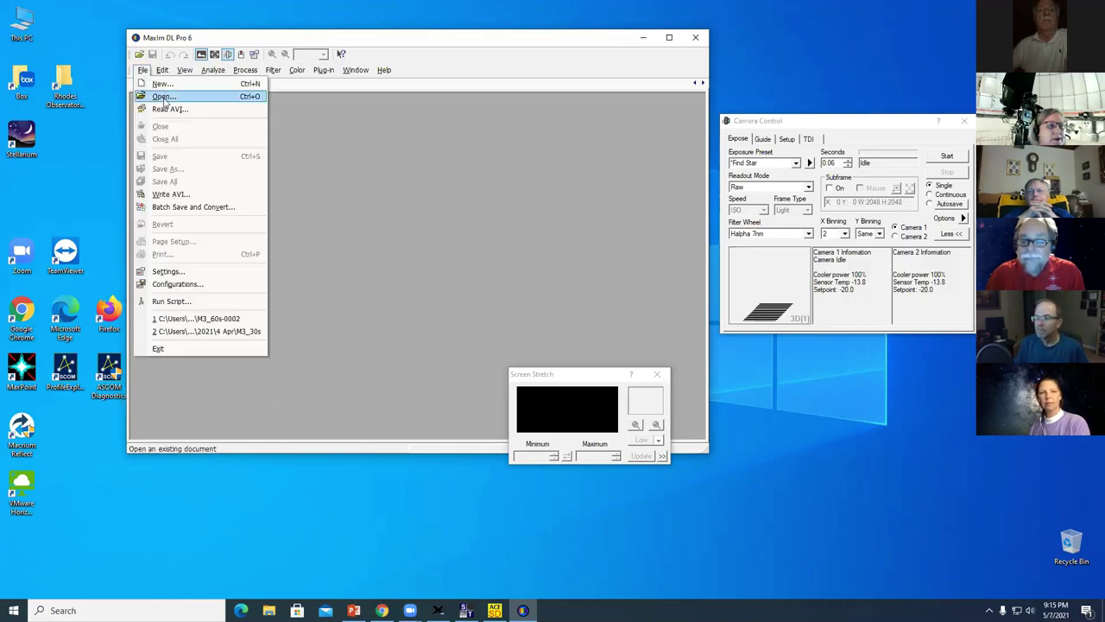
left_click(164, 97)
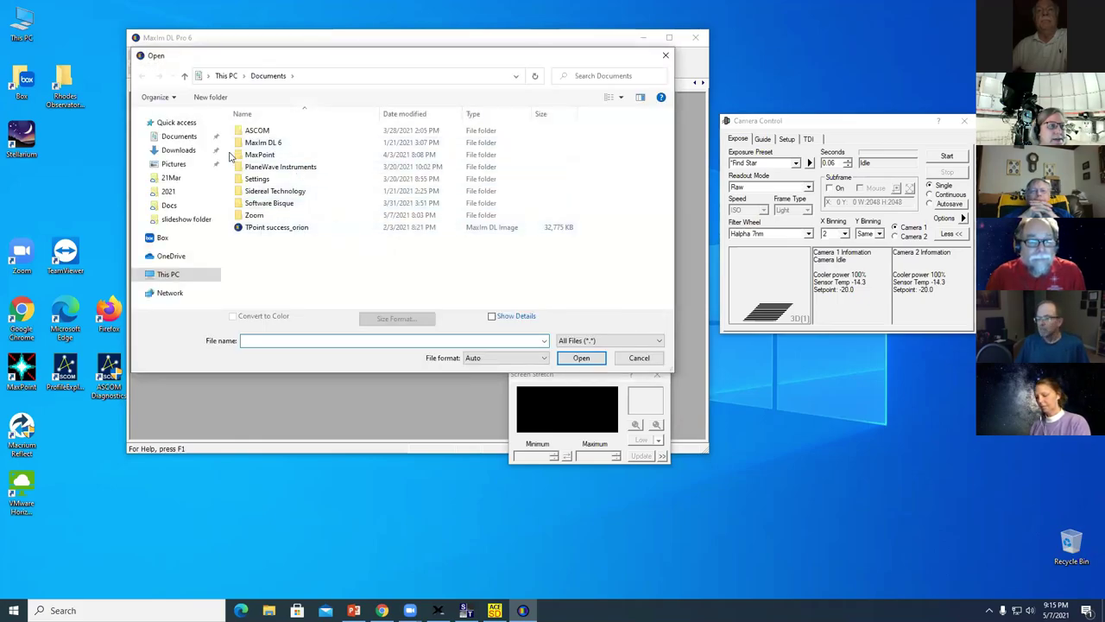
left_click(171, 192)
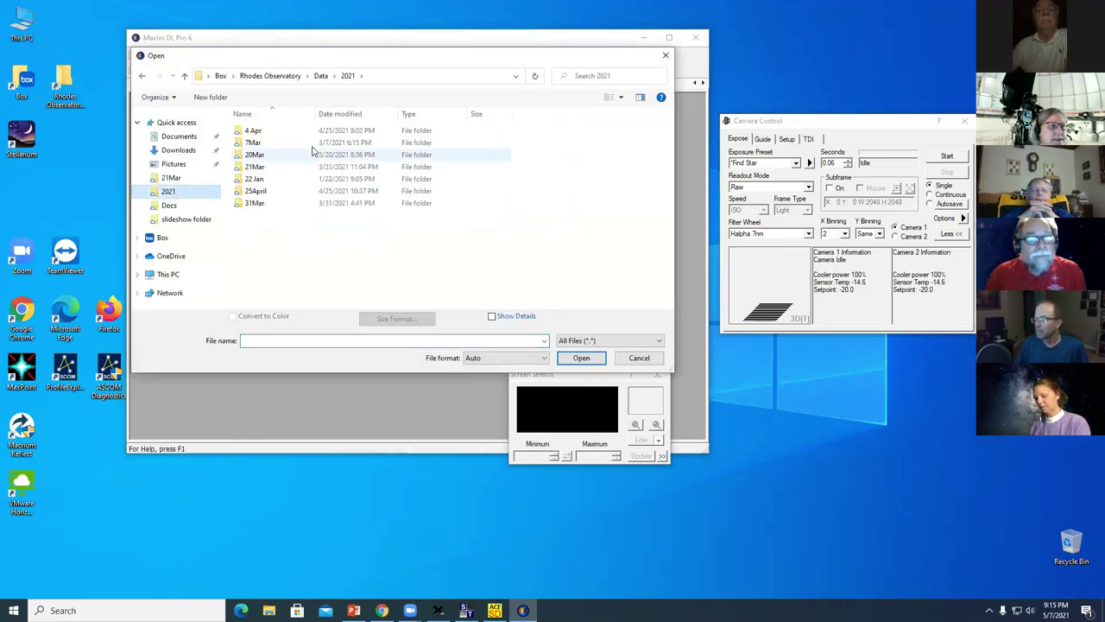
Step: Check the 7Mar folder, and open the image M101_c_-0001c from the 21Mar folder
double_click(285, 142)
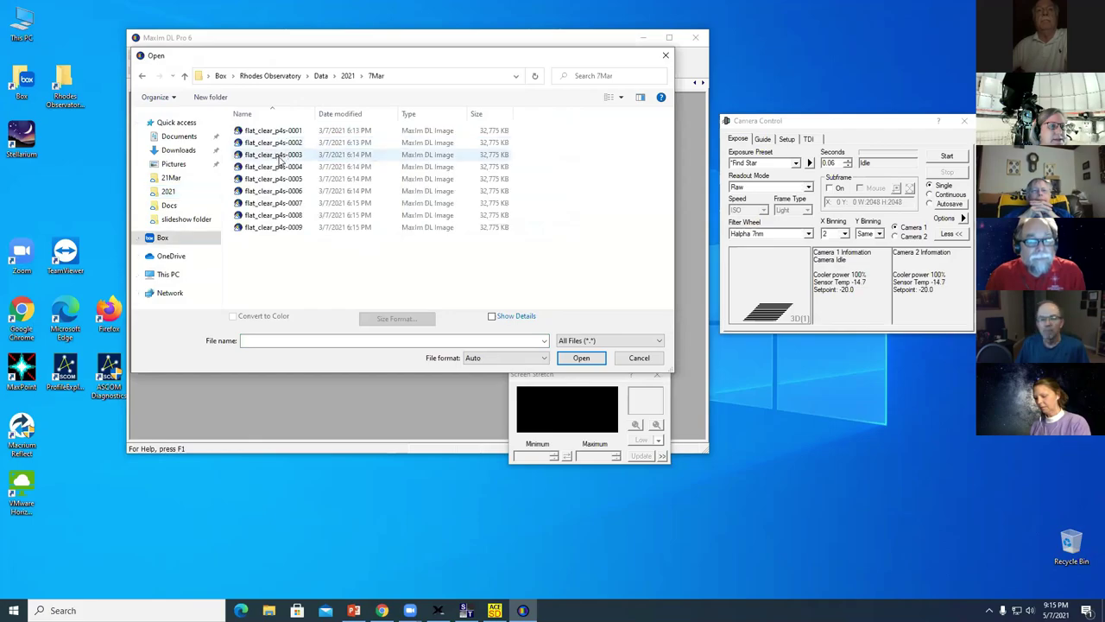
left_click(347, 75)
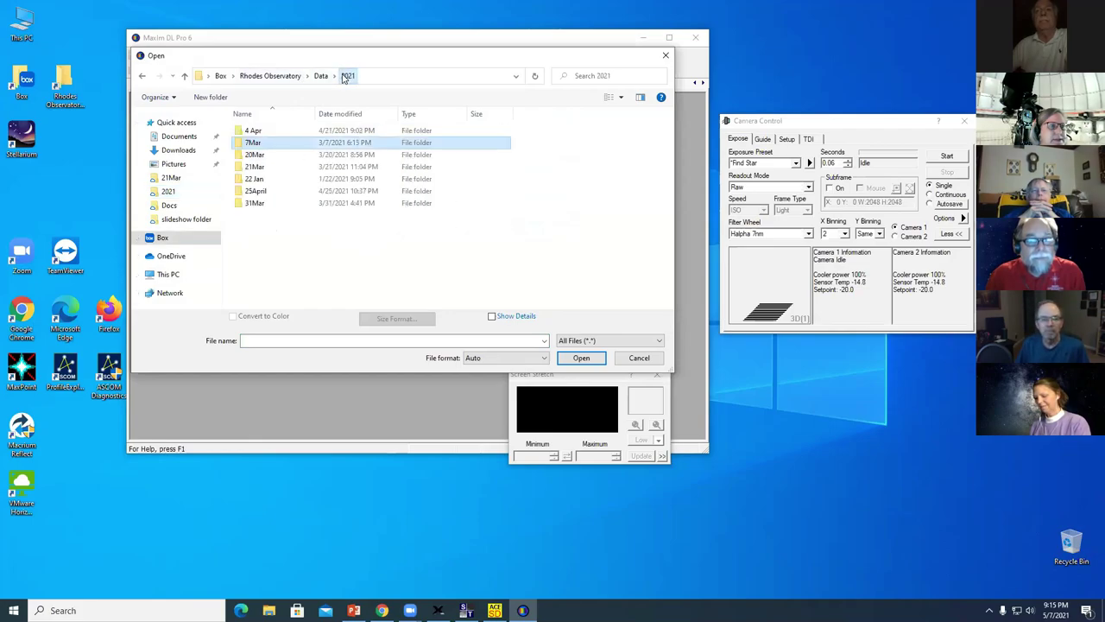
double_click(260, 167)
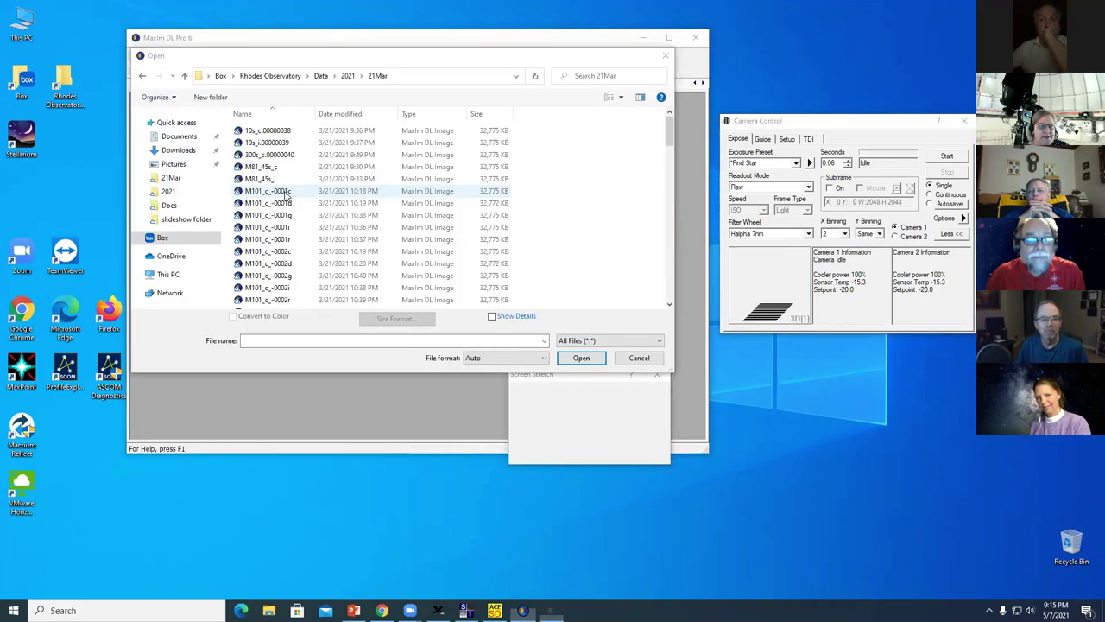
left_click(284, 190)
left_click(576, 357)
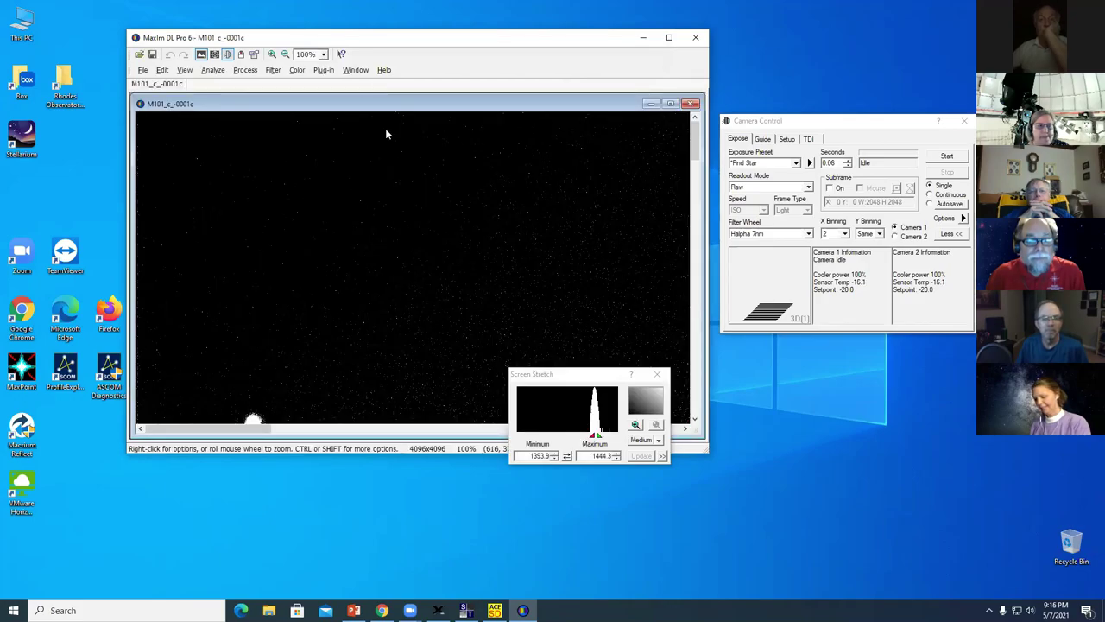
Step: Zoom the M101_c_-0001c image out to 12.5%
left_click(285, 54)
left_click(285, 54)
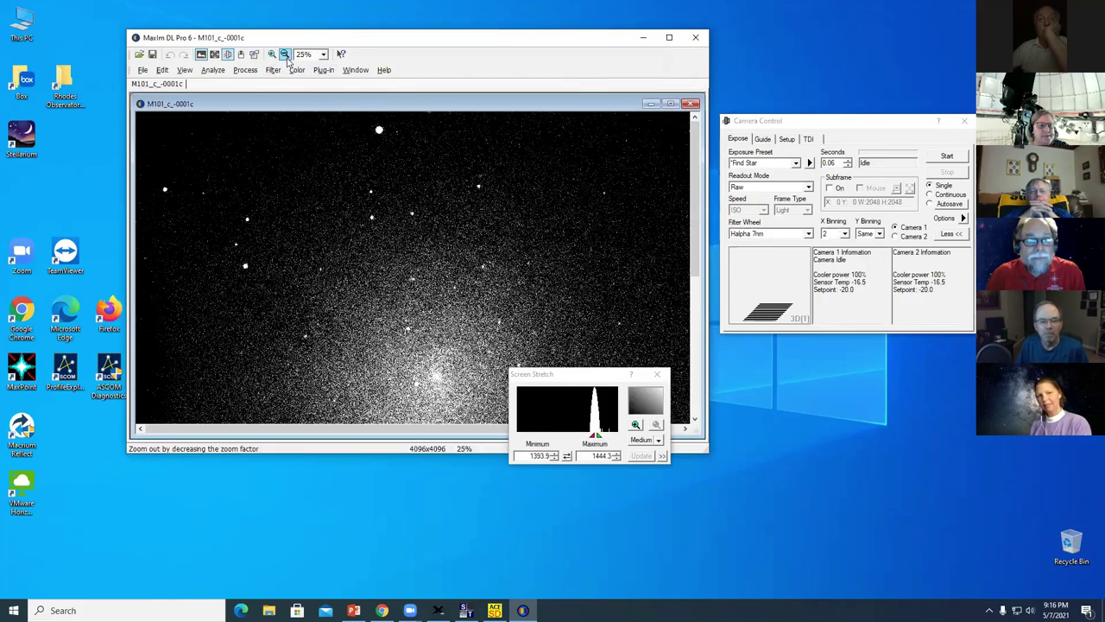
left_click(285, 54)
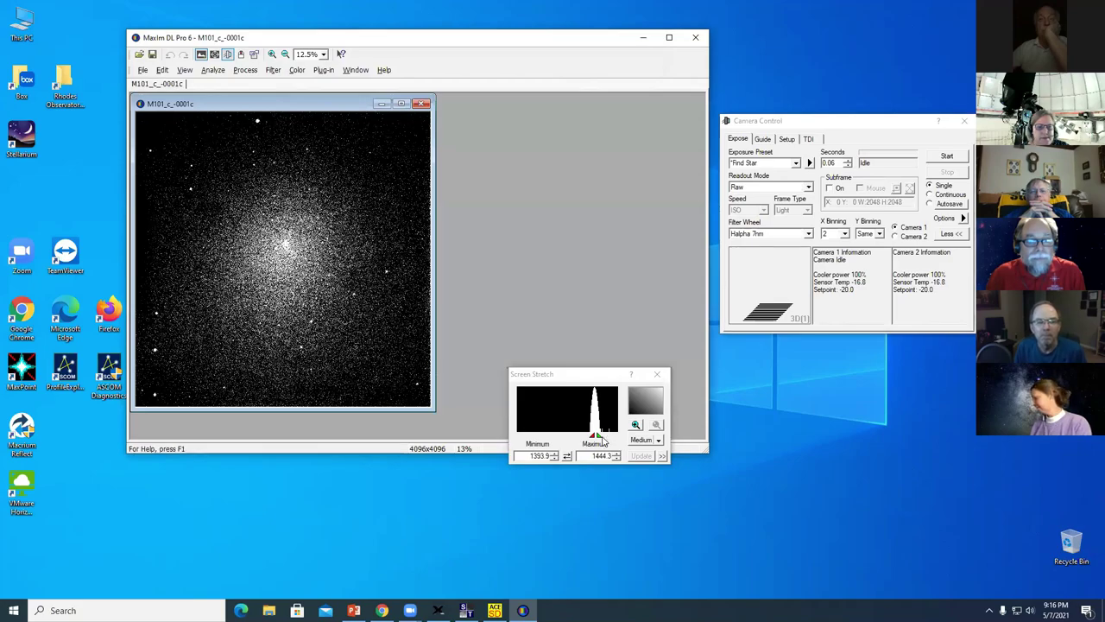
Step: Adjust the image's screen stretch to about 1312.6 minimum and 1540 maximum, and enlarge the image window
left_click_drag(602, 436, 606, 436)
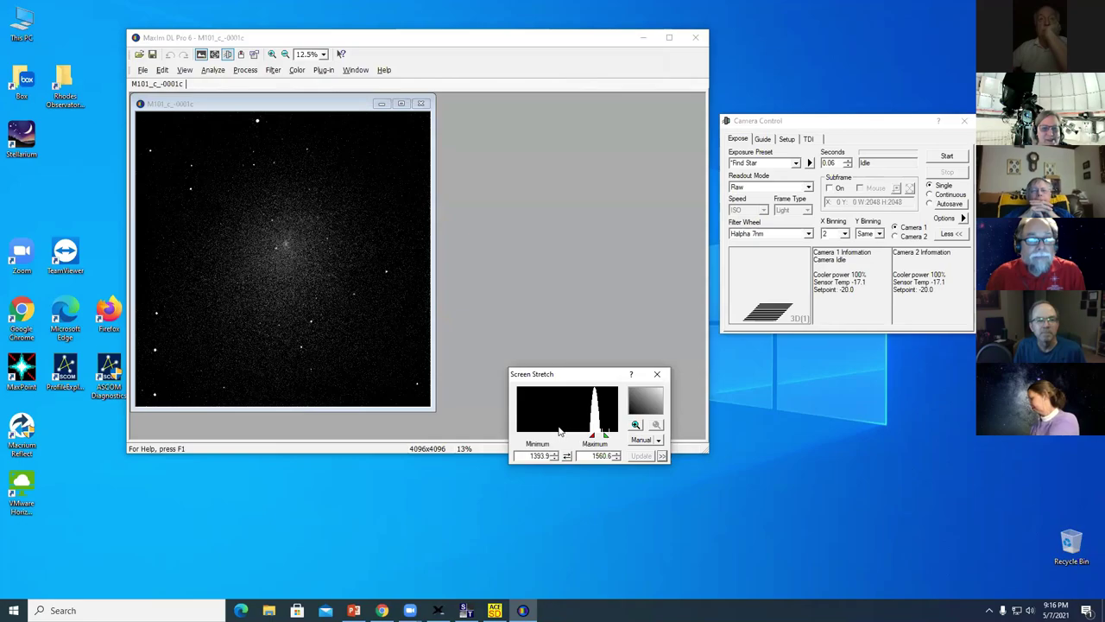
left_click_drag(592, 436, 606, 438)
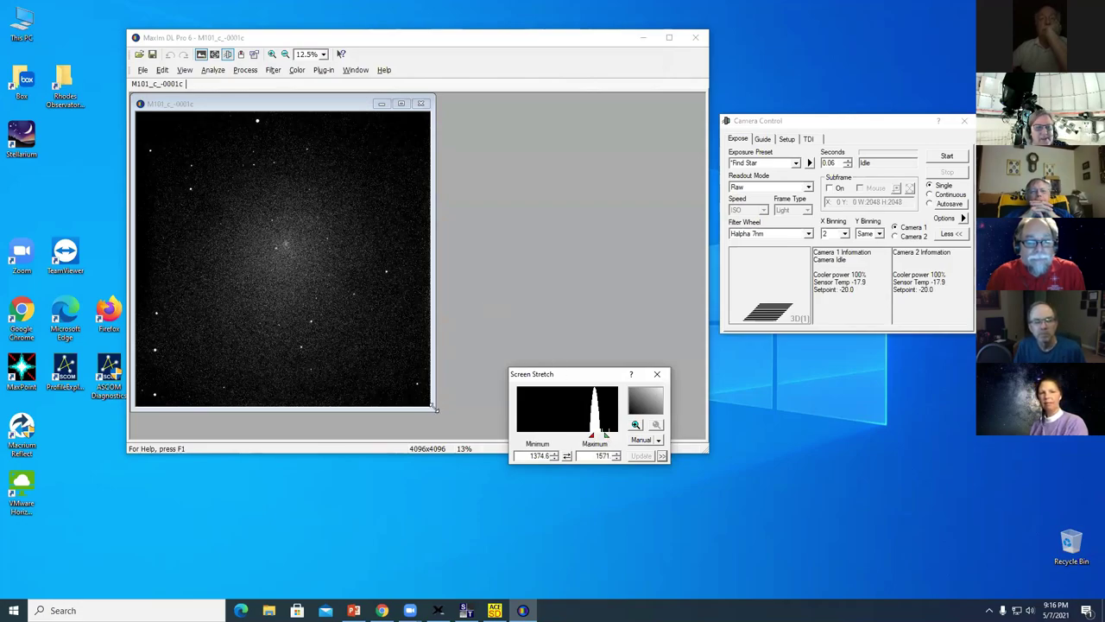
left_click_drag(435, 409, 629, 432)
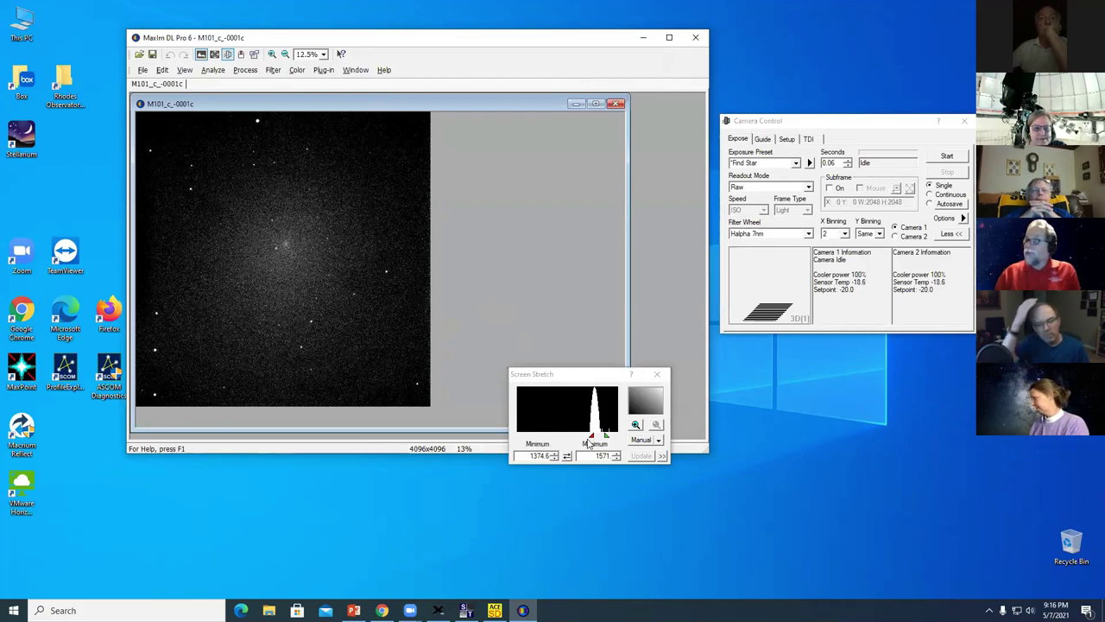
left_click_drag(592, 435, 605, 438)
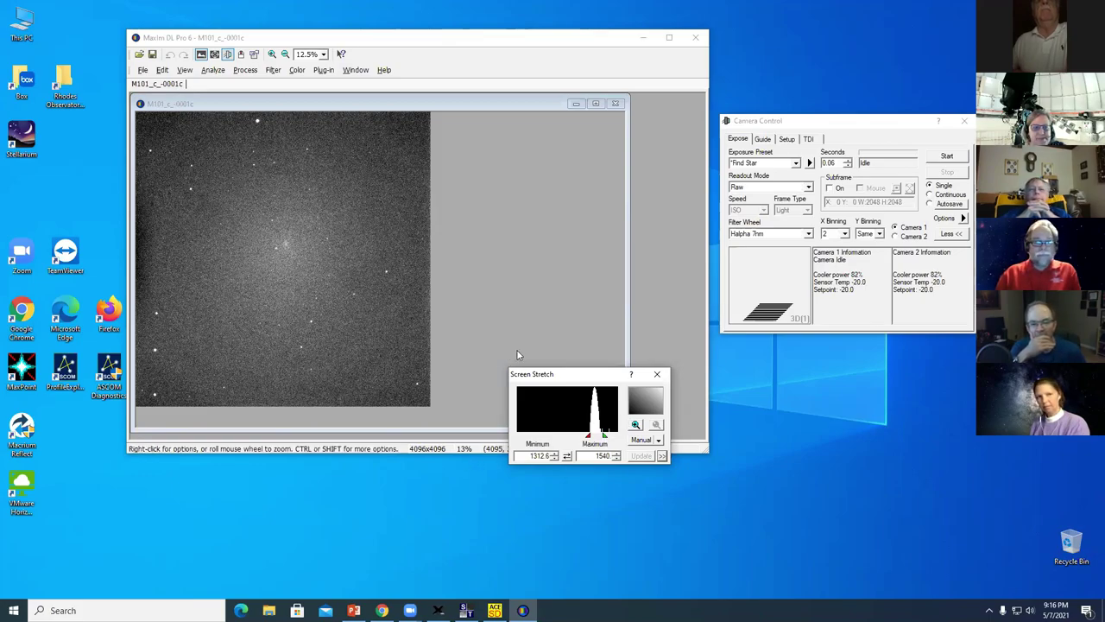
Step: Move the Screen Stretch window beside the image and darken the image with a stretch of about 1446.9 to 1664
left_click_drag(576, 374, 552, 210)
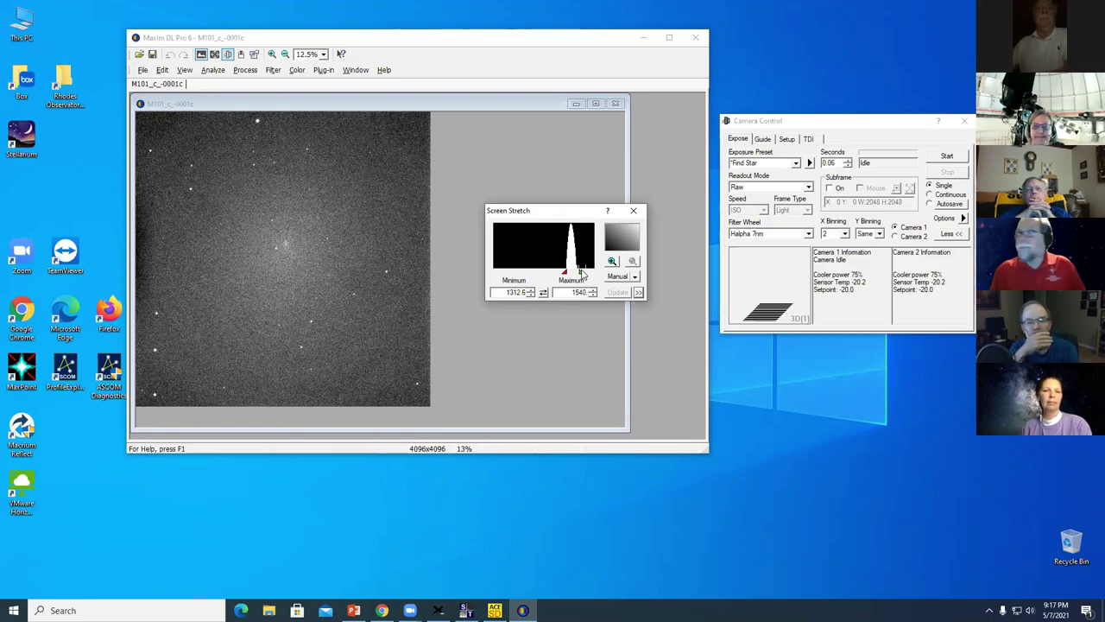
mouse_move(564, 273)
left_mouse_down()
mouse_move(588, 273)
mouse_move(572, 273)
left_mouse_up()
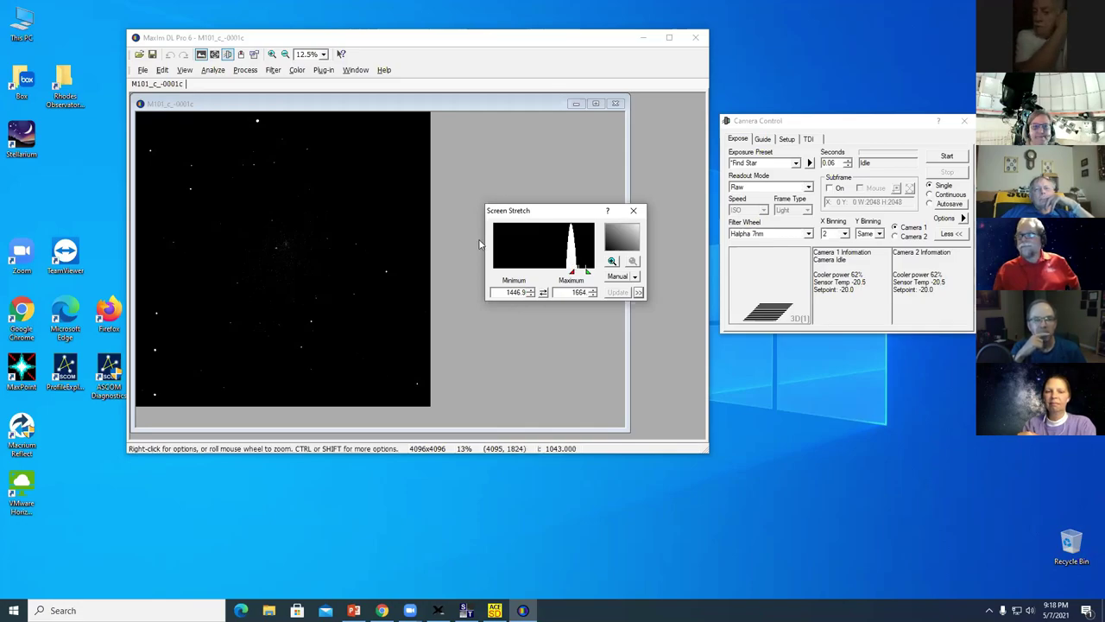
Step: Set the camera's filter wheel to Clear, and brighten the image with a stretch of about 1343.6 to 1612.3
left_click(809, 234)
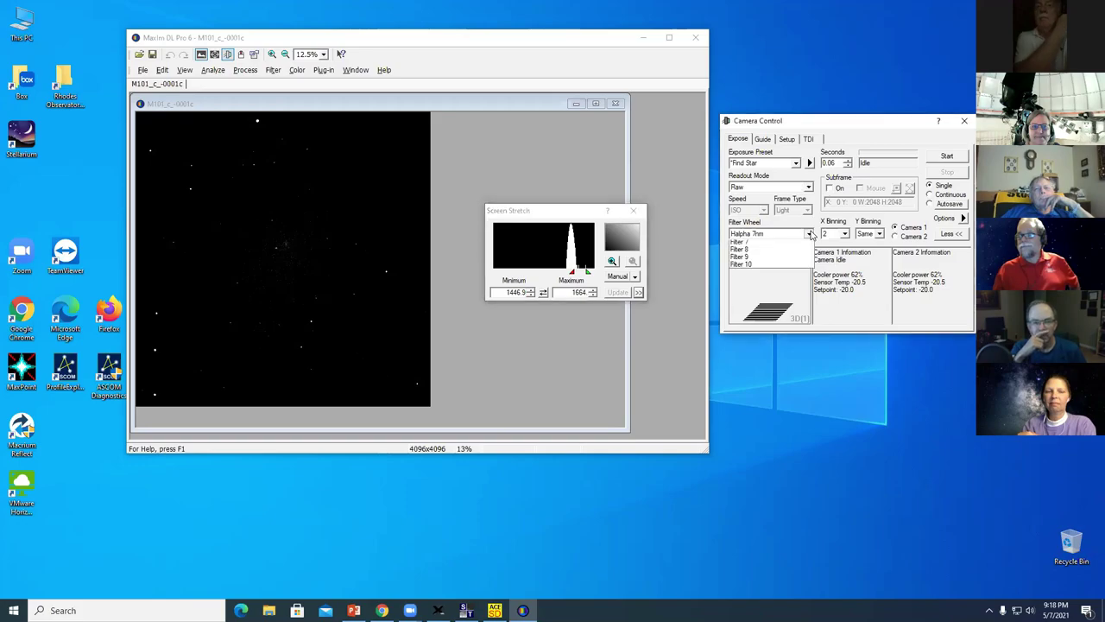
left_click(781, 275)
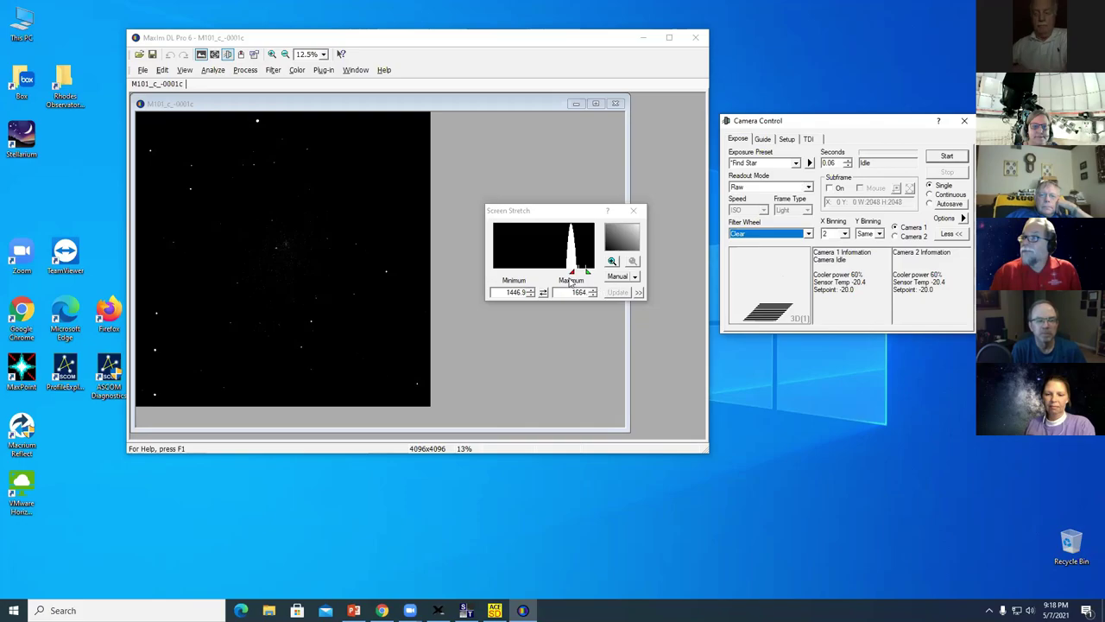
mouse_move(571, 274)
left_mouse_down()
mouse_move(585, 274)
mouse_move(571, 273)
left_mouse_up()
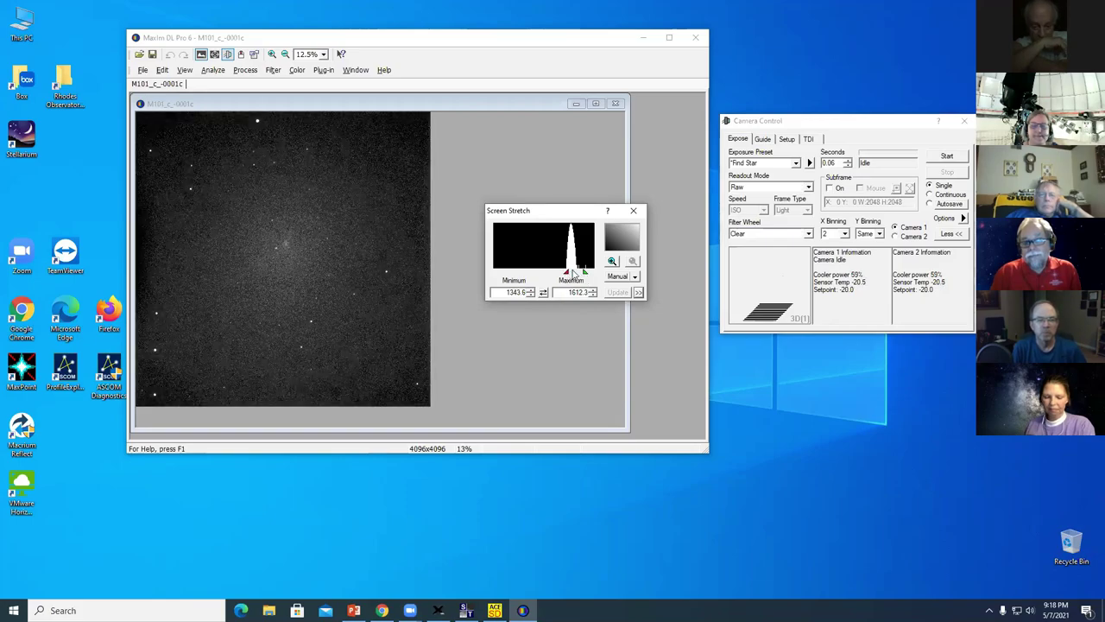